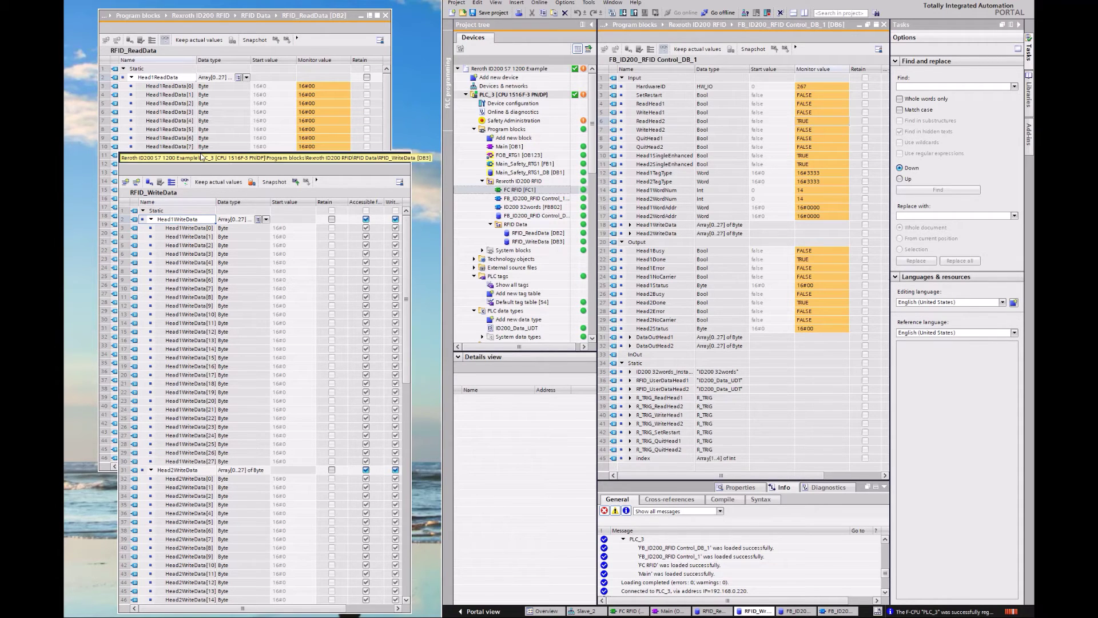
Turn on live monitoring of the RFID_WriteData block and bring RFID_ReadData and RFID_WriteData to the front in turn
click(185, 182)
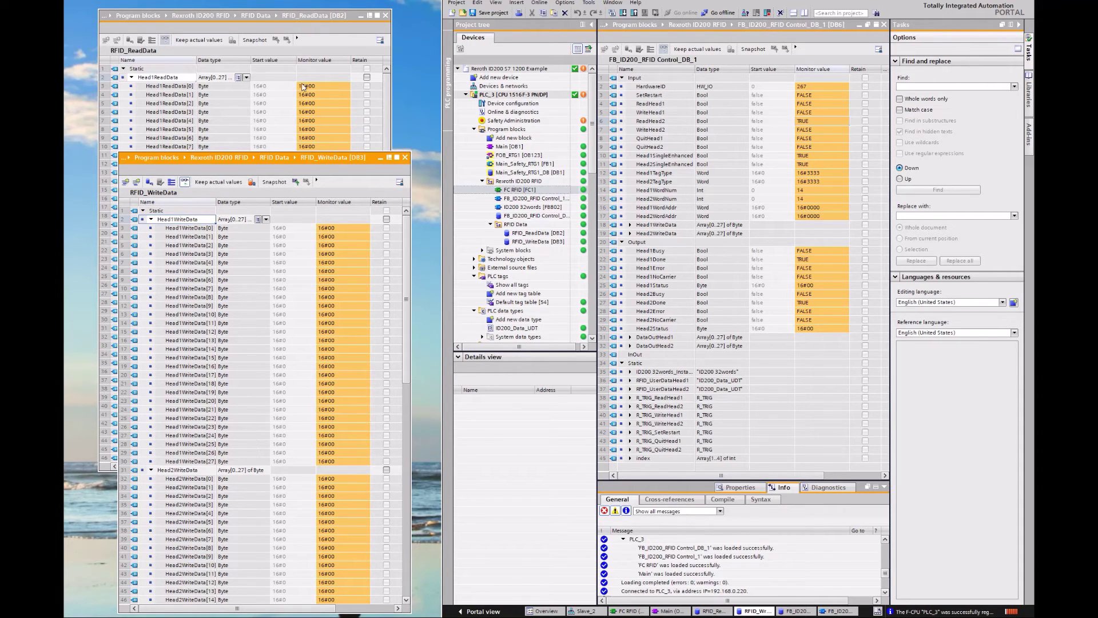
click(308, 16)
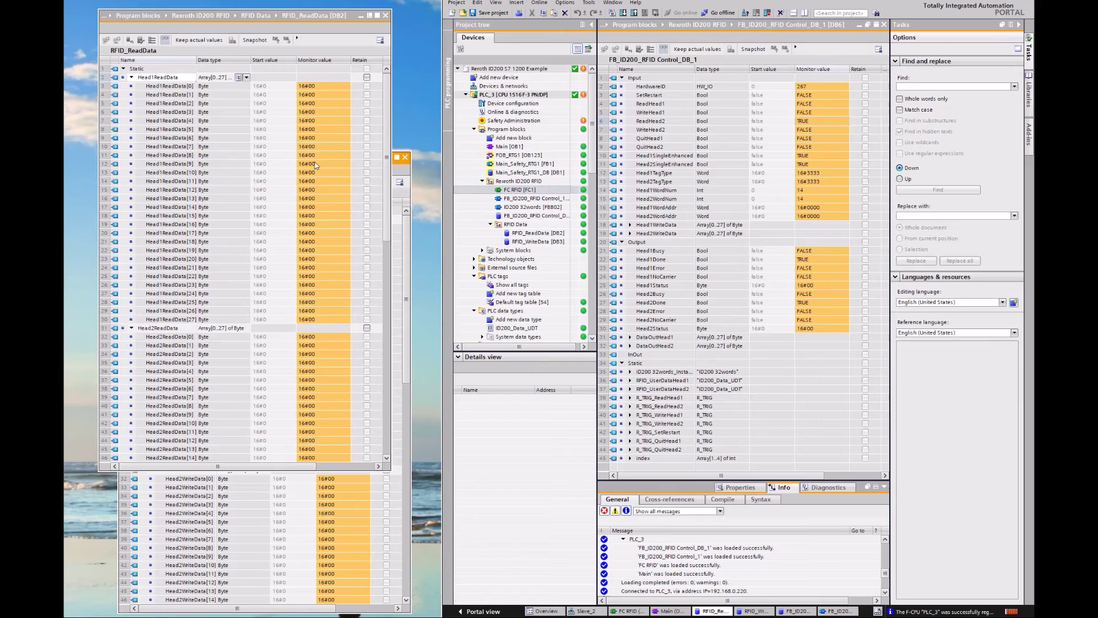
click(404, 331)
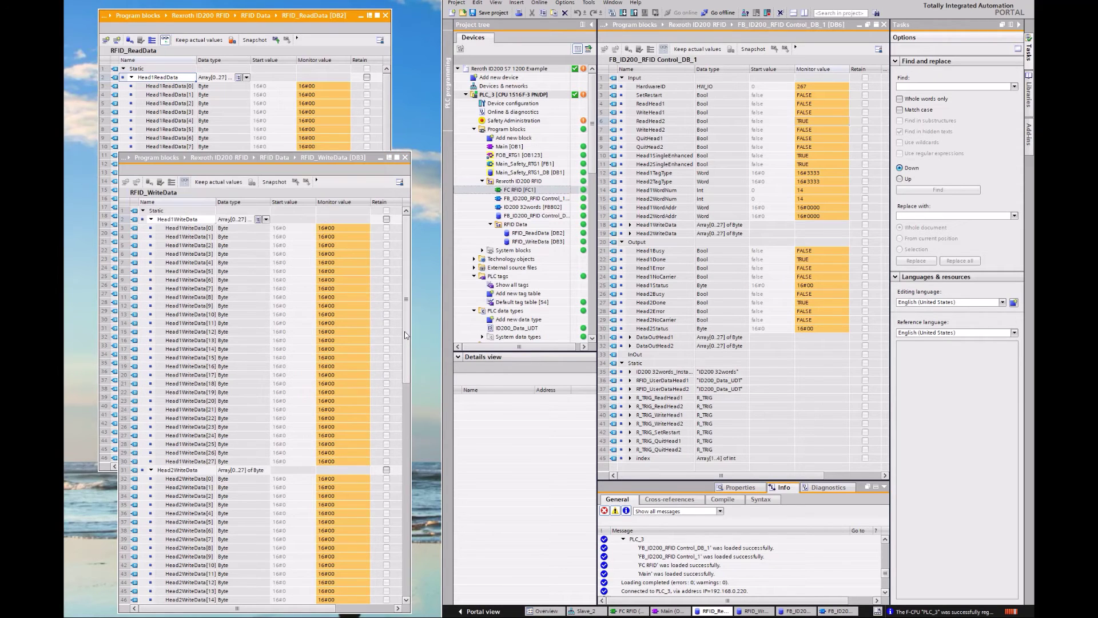
Modify the monitored values of Head1WriteData[0], [1] and [2] to hex 11, 21 and 31
double_click(338, 228)
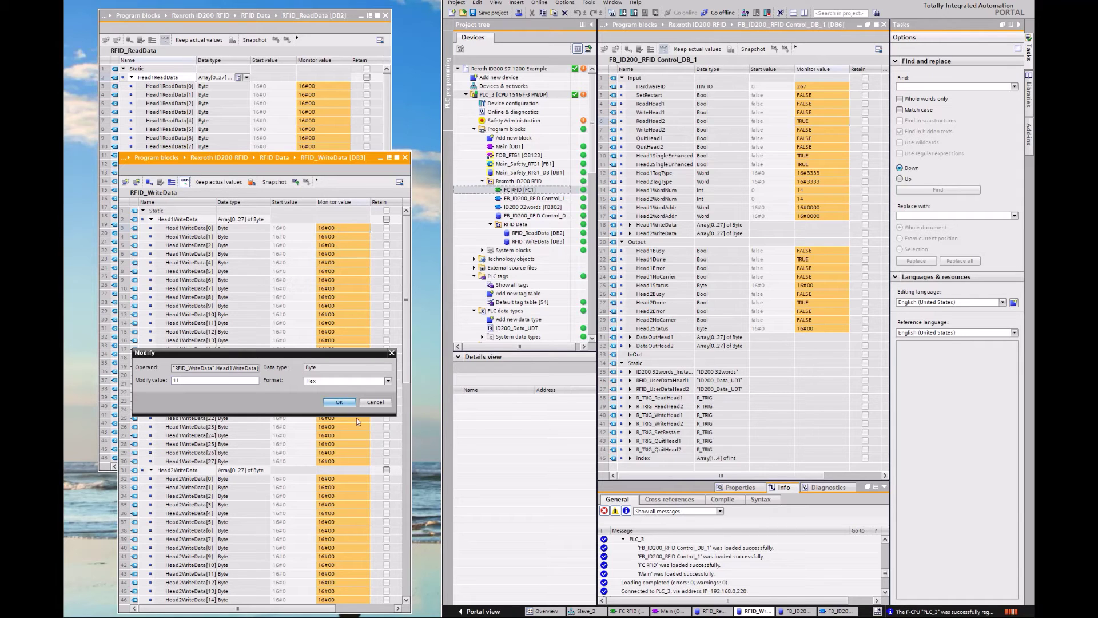
click(344, 399)
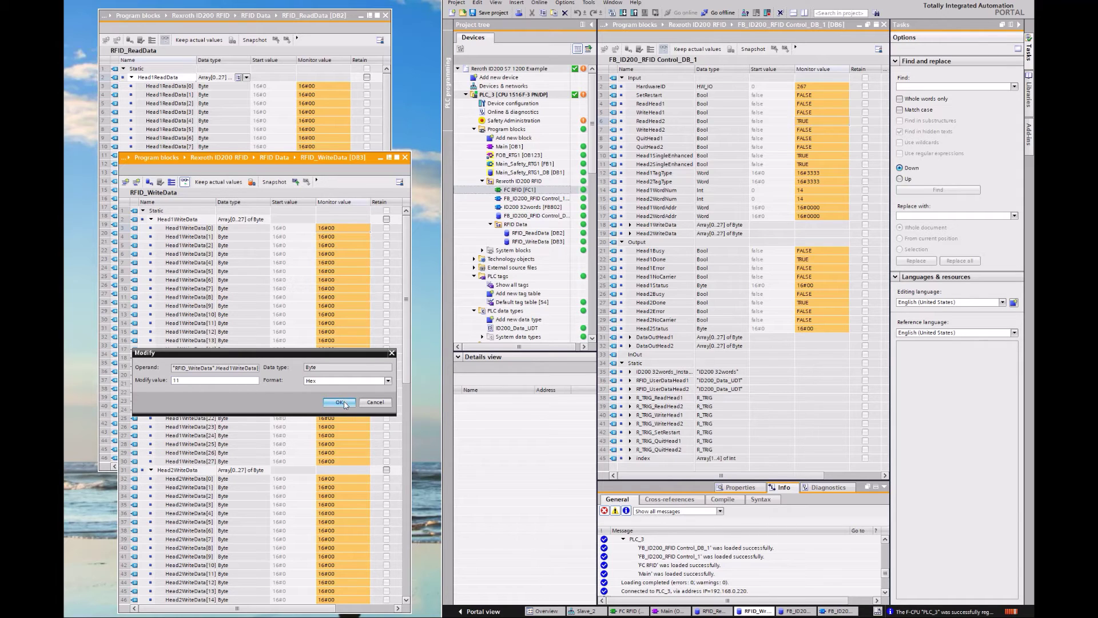
click(339, 240)
key(shift+F2)
text(21)
click(343, 402)
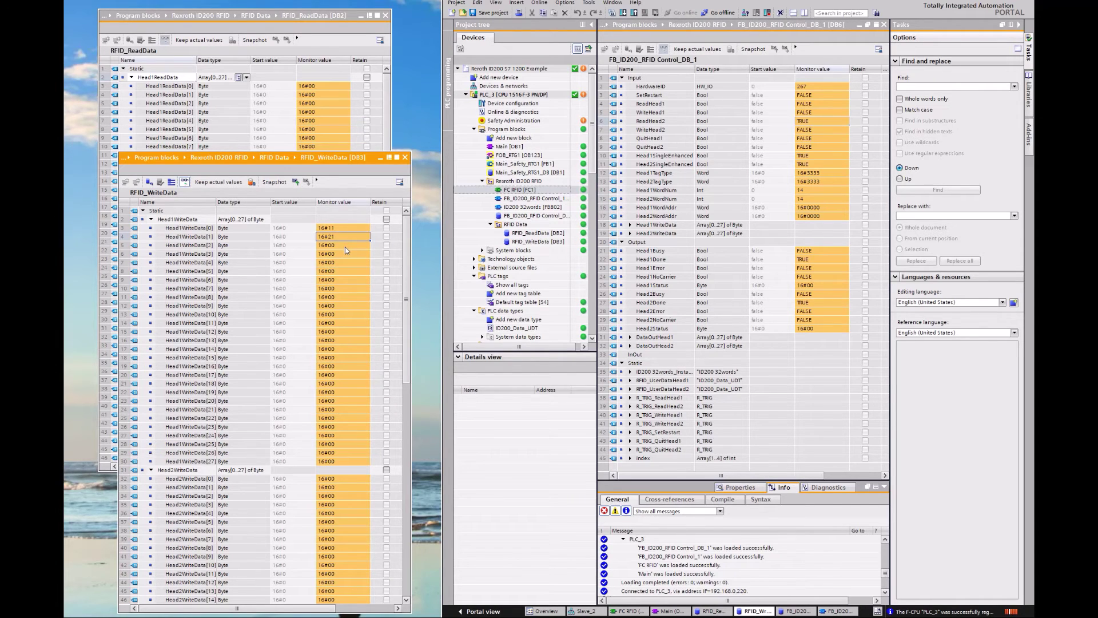
click(345, 246)
key(shift+F2)
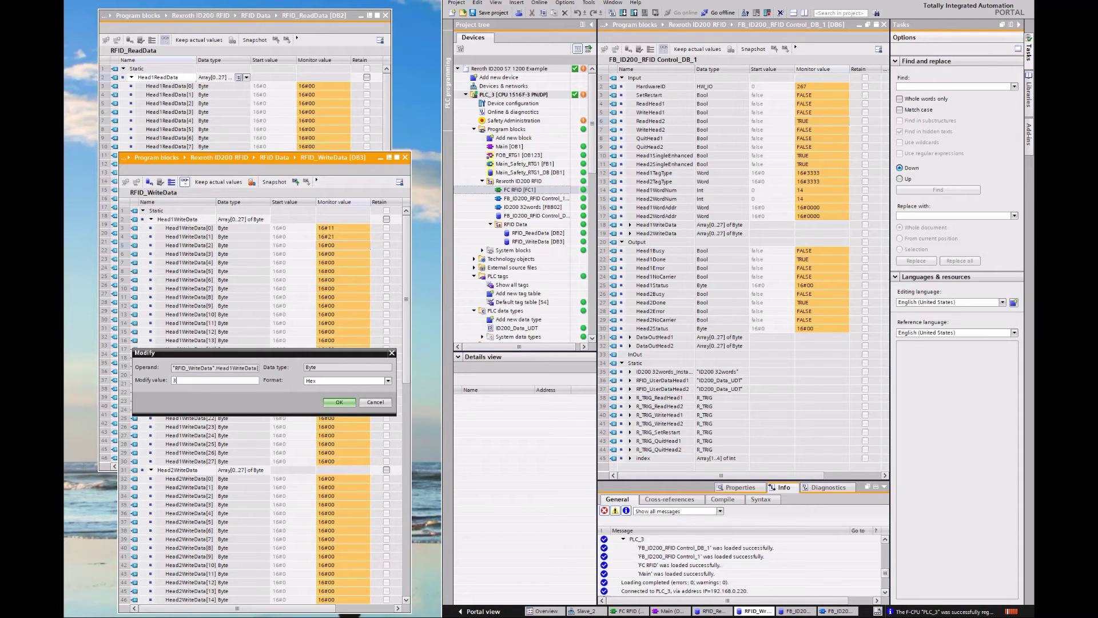
text(31)
click(337, 402)
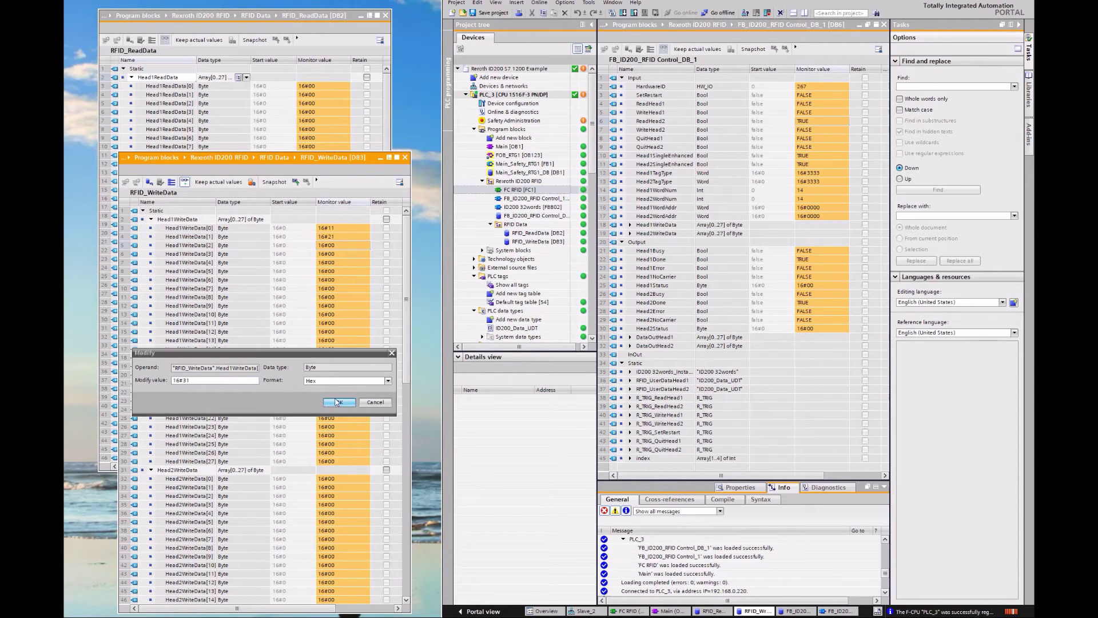
Modify the monitored value of Head1WriteData[10] to hex 10 and Head1WriteData[7] to hex 07
click(334, 316)
key(shift+F2)
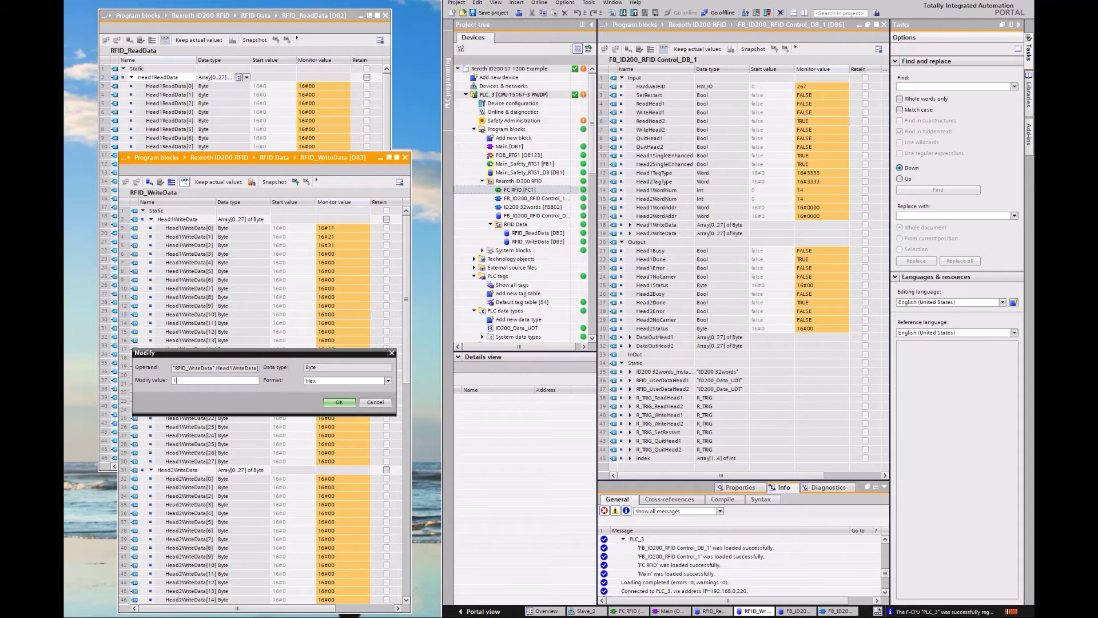
key(Return)
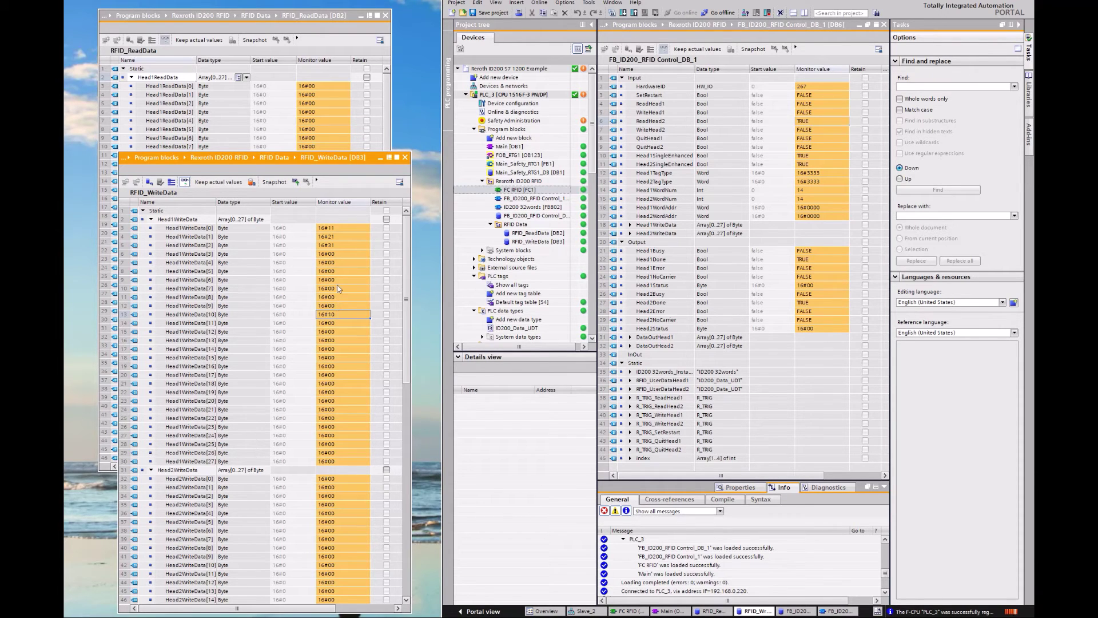
click(335, 289)
key(shift+F2)
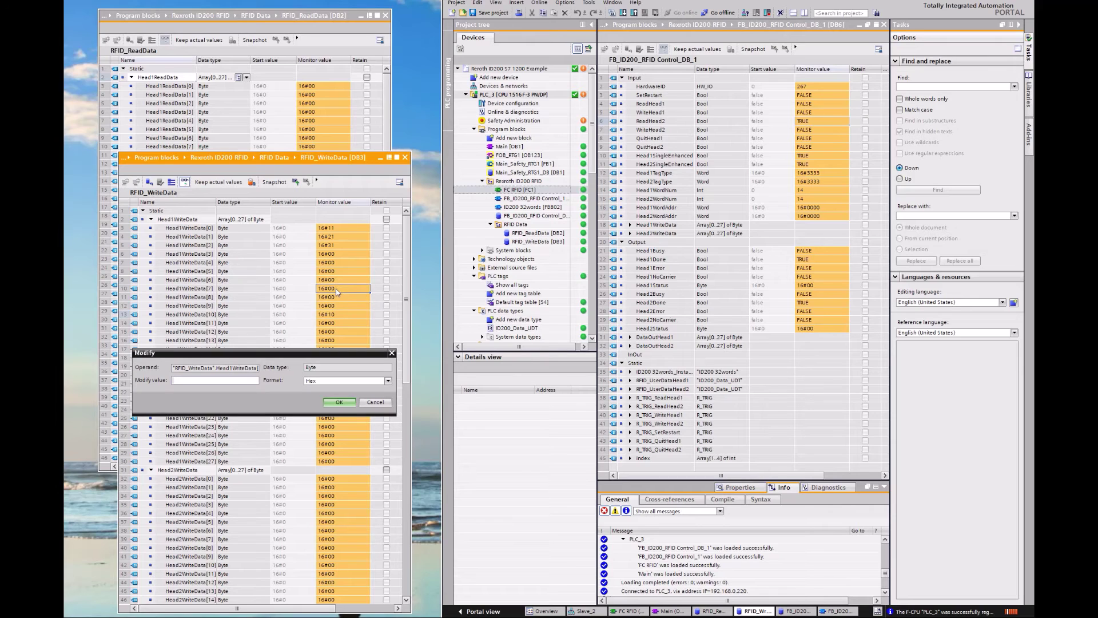
key(Return)
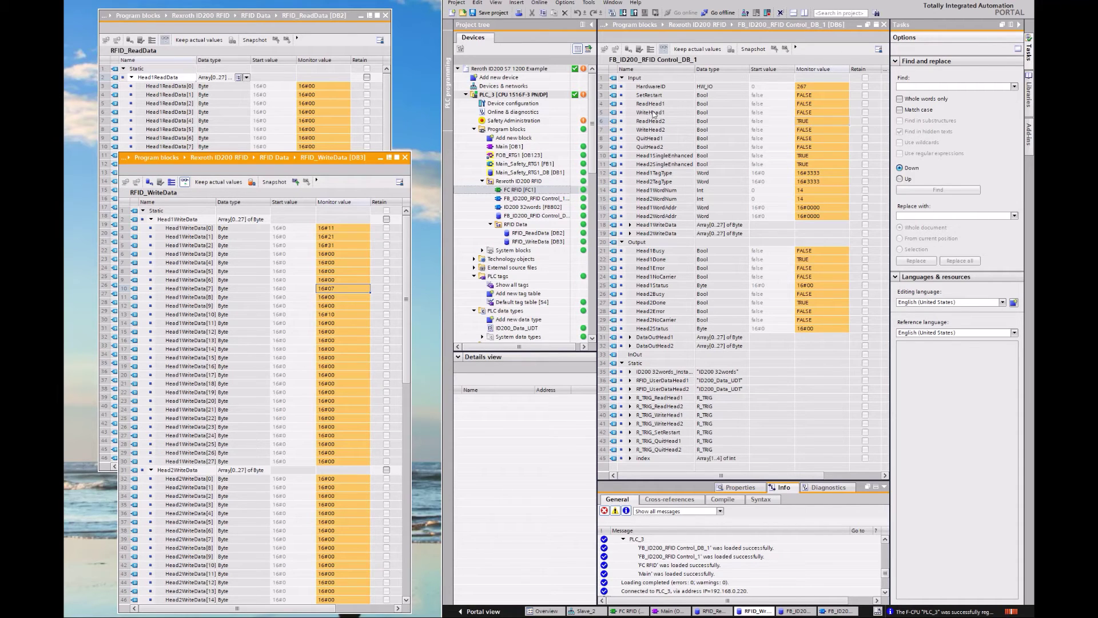
Toggle the WriteHead1 input to TRUE in the FB_ID200_RFID Control_DB_1 block to write the data to the tag
click(813, 112)
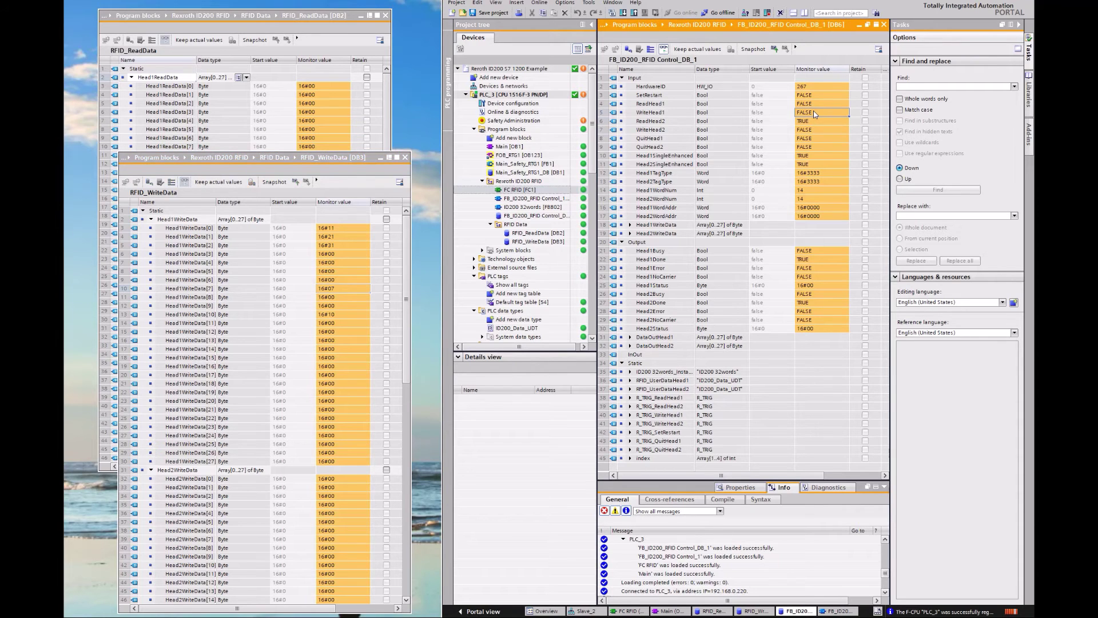
double_click(813, 112)
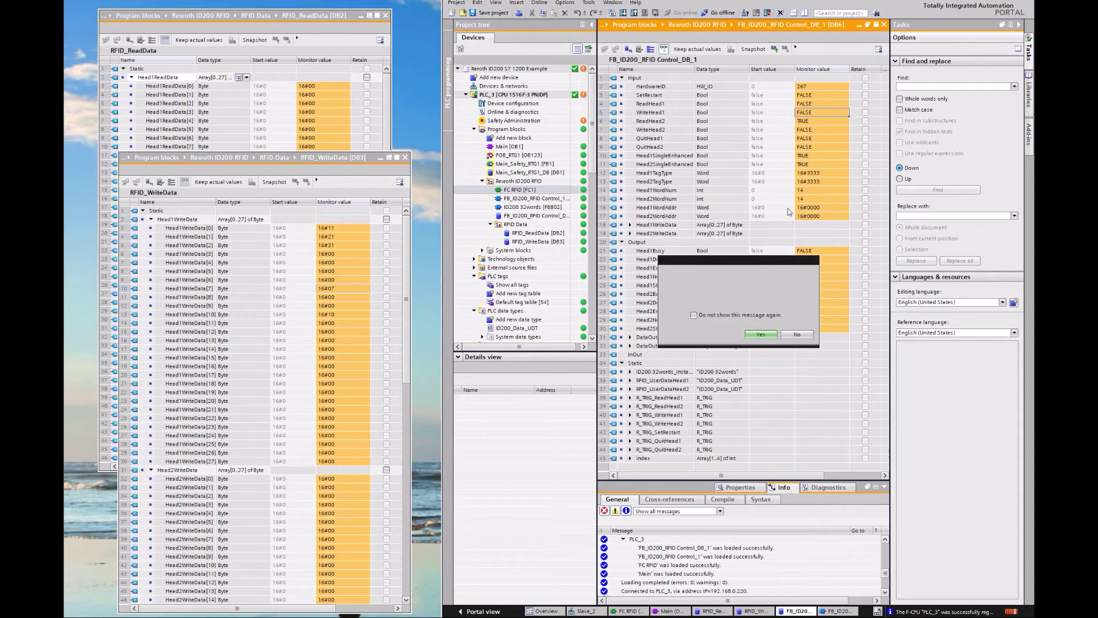
click(762, 336)
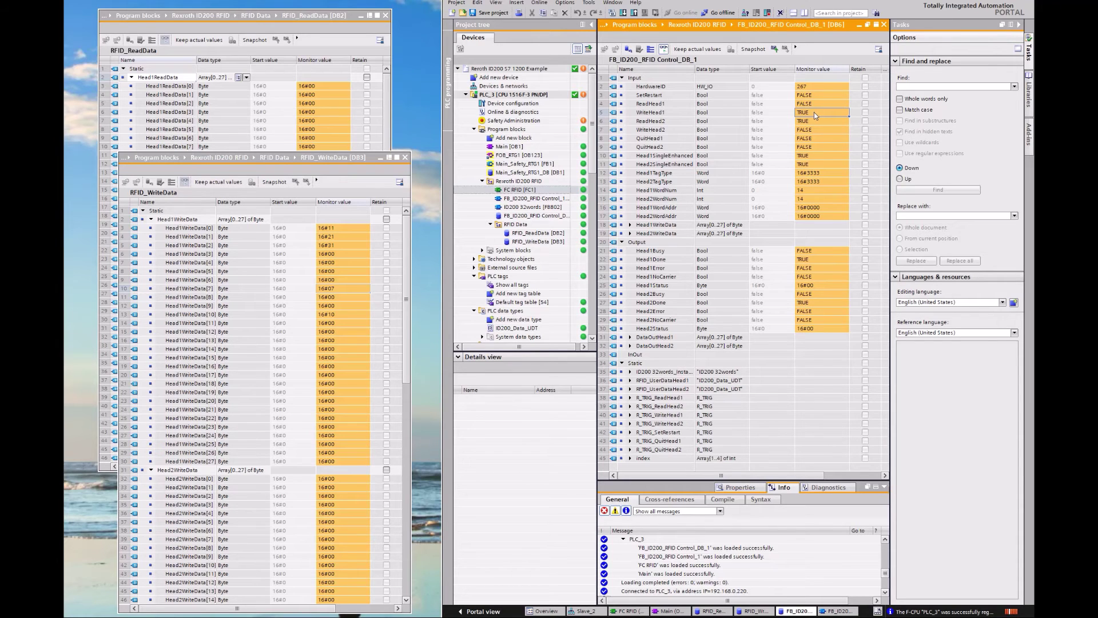
Reset the WriteHead1 and ReadHead2 inputs to FALSE in the control data block
double_click(815, 112)
click(757, 333)
key(Escape)
double_click(814, 120)
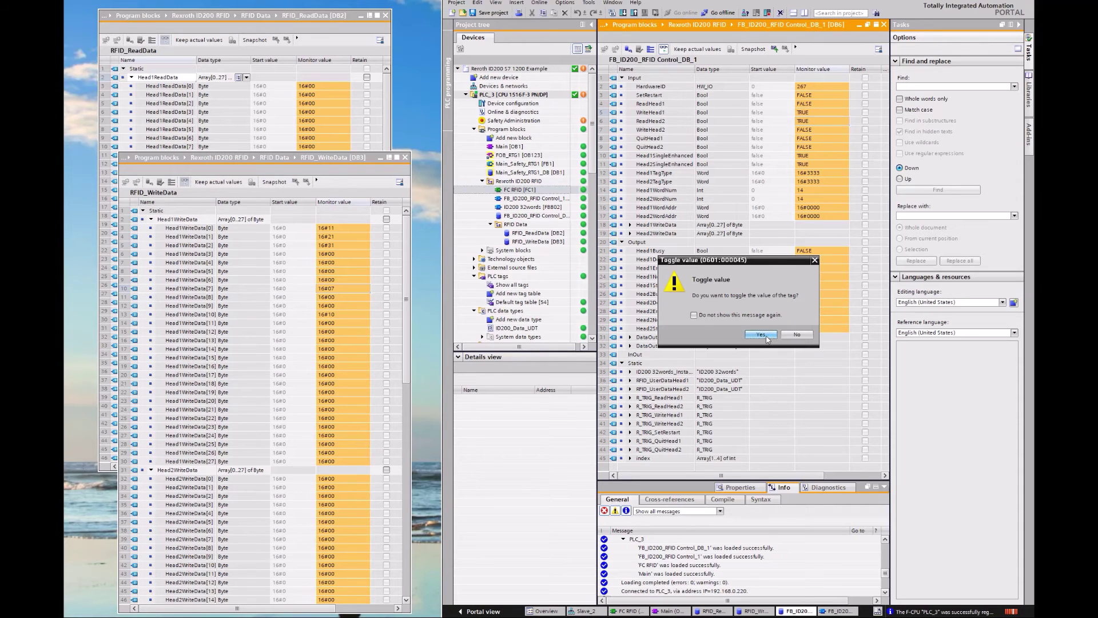
click(760, 334)
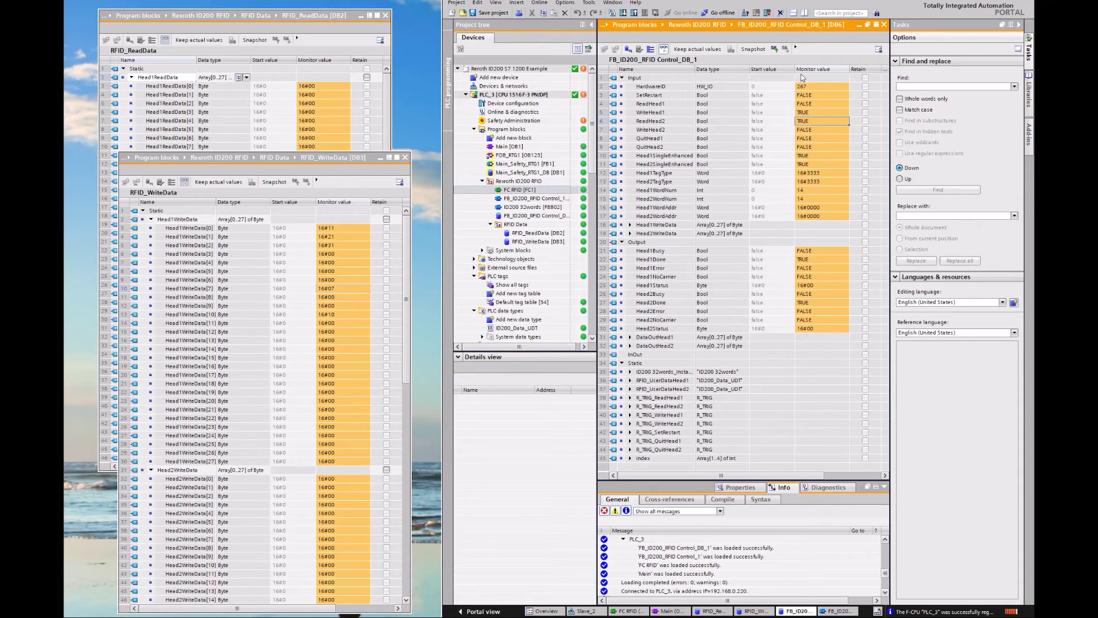
Bring the RFID_ReadData block to the front and toggle the ReadHead1 input to TRUE to read the tag
click(666, 104)
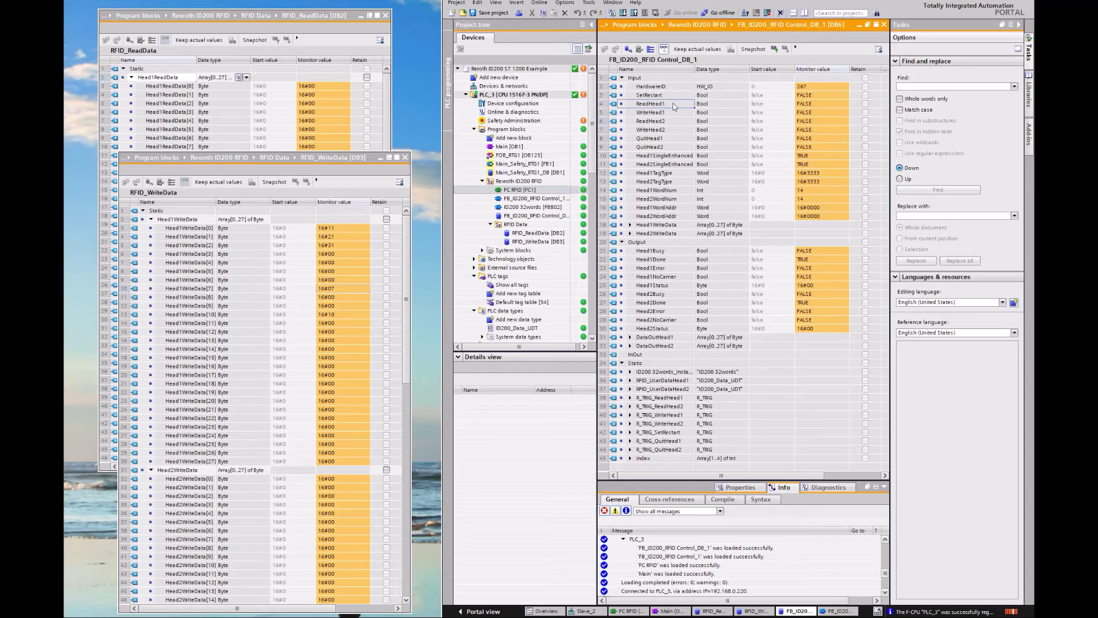
click(316, 15)
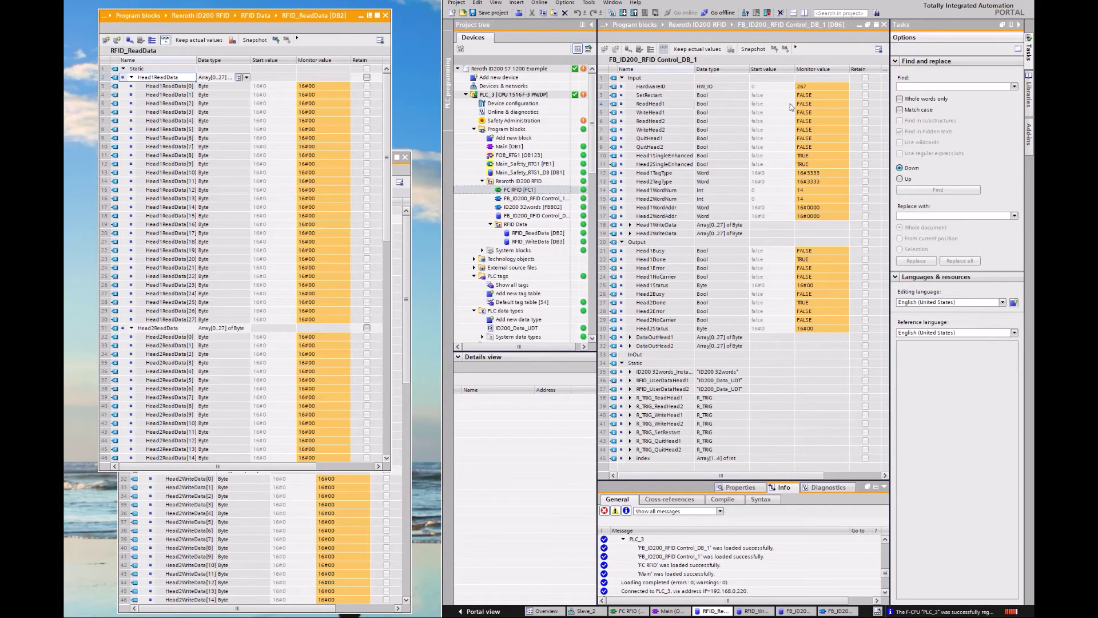
double_click(813, 104)
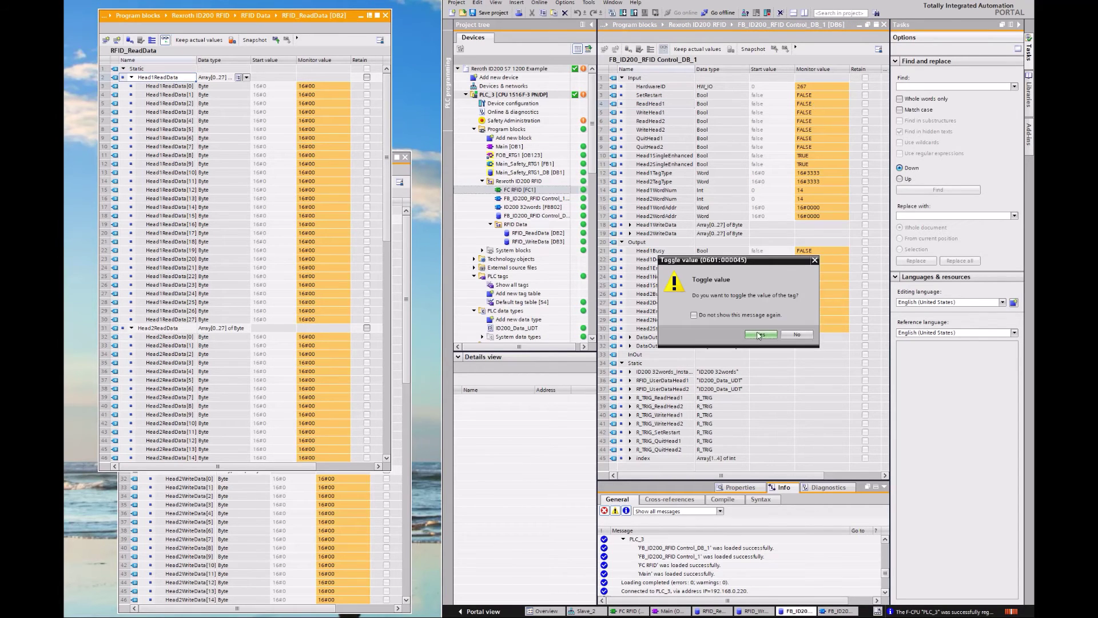
click(760, 335)
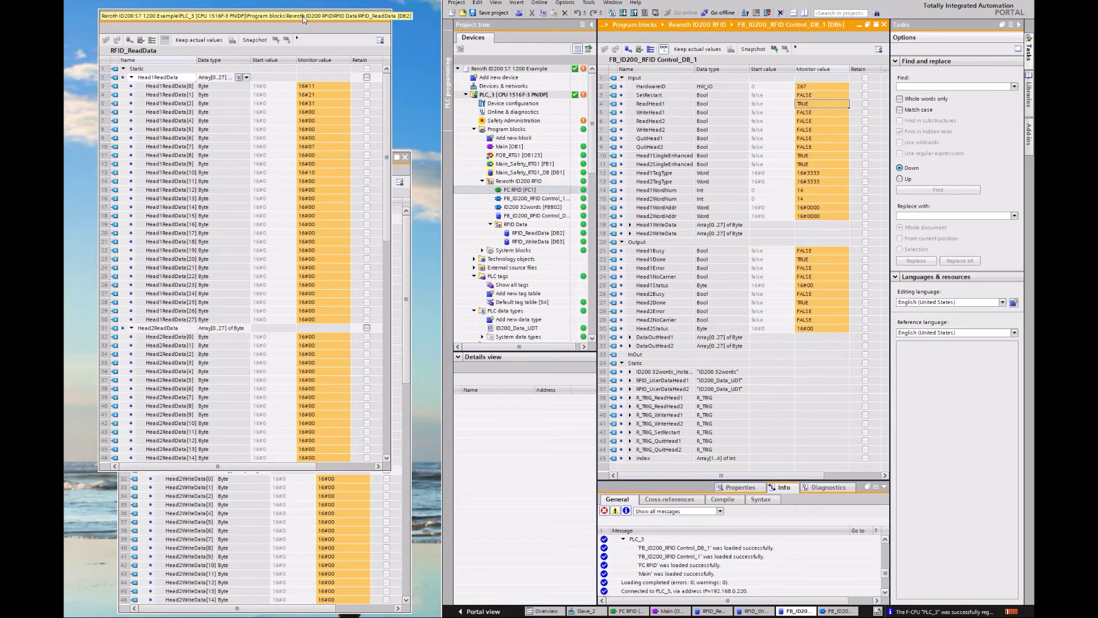
Rearrange the RFID_ReadData and RFID_WriteData windows so the first Head1 bytes of both blocks can be compared
drag(303, 16, 272, 23)
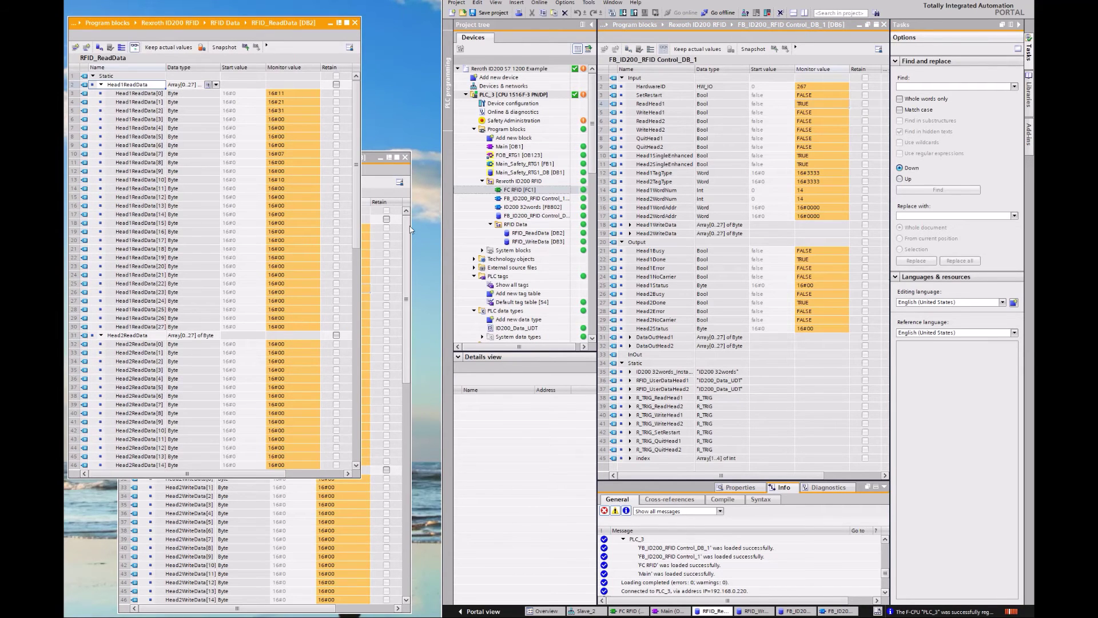
click(375, 157)
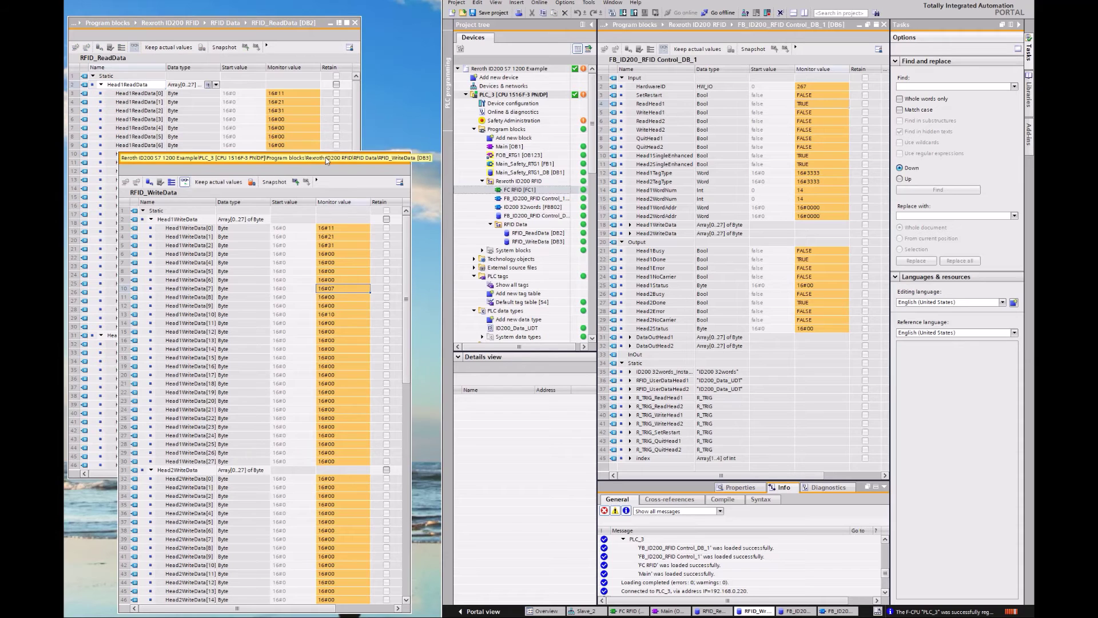
drag(326, 158, 324, 193)
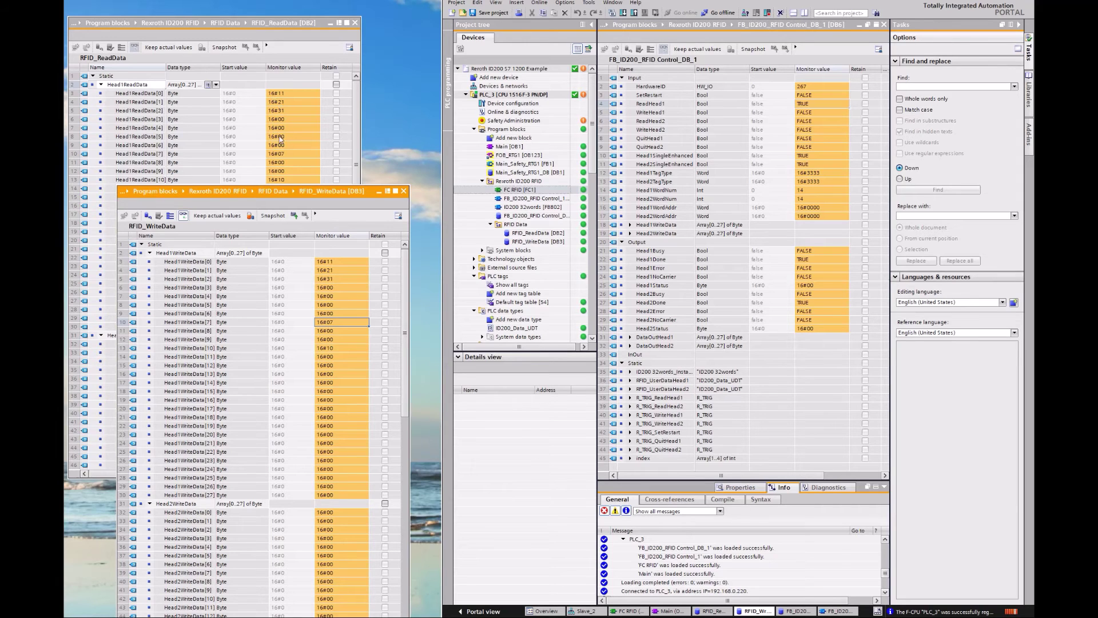
Modify the monitored values of Head1WriteData[1] to hex 11, Head1WriteData[5] to hex 04 and Head1WriteData[4] to hex 33
double_click(332, 270)
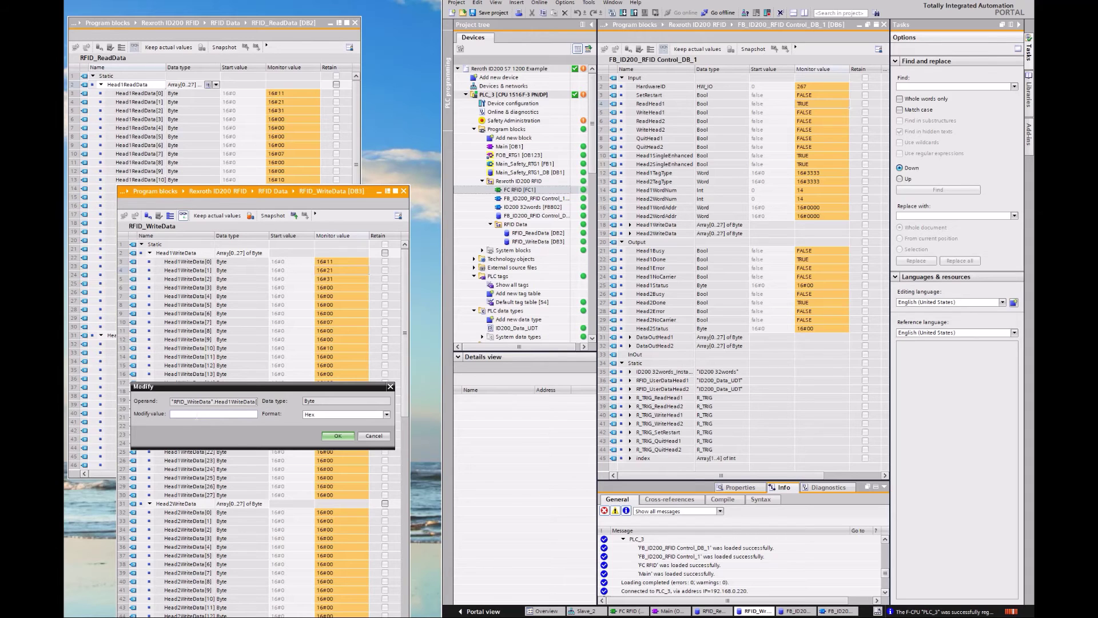
text(11)
click(337, 437)
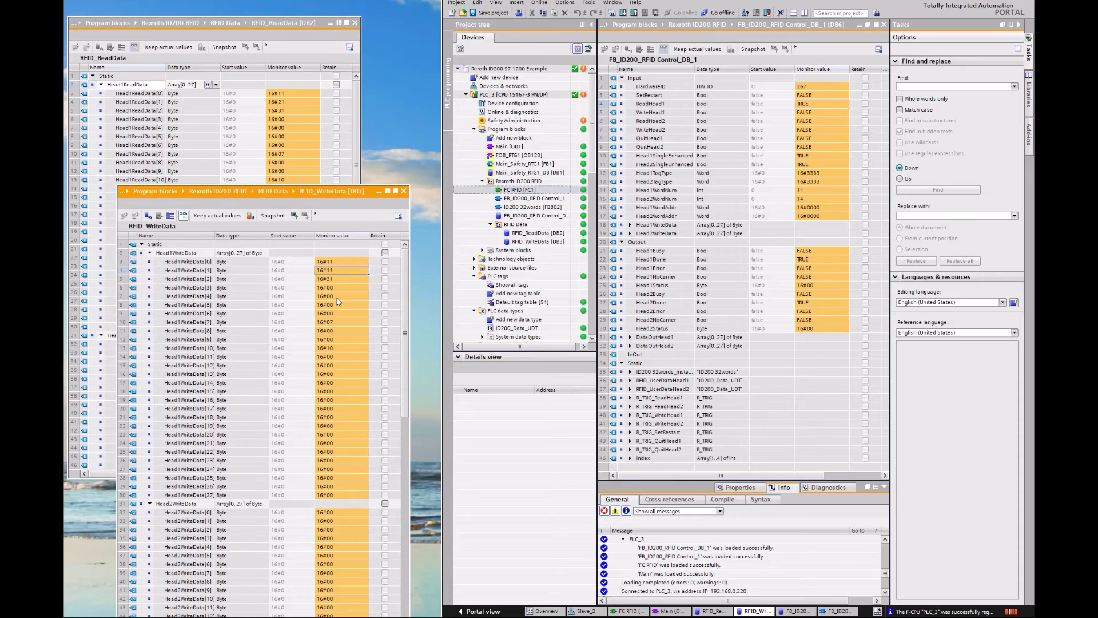
click(341, 296)
click(342, 296)
double_click(337, 306)
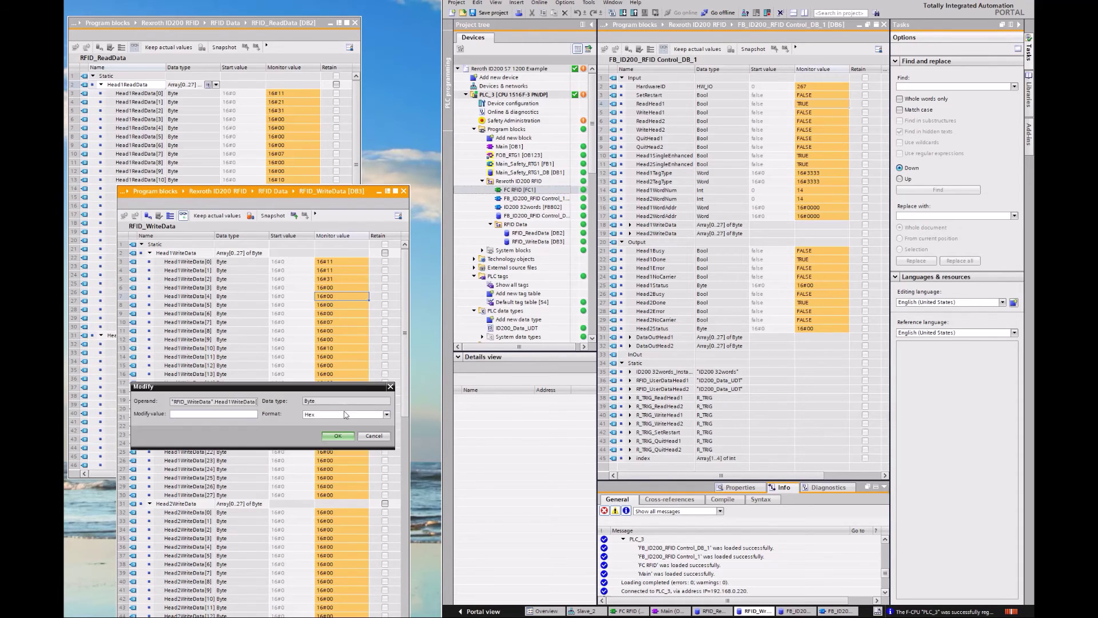
click(342, 436)
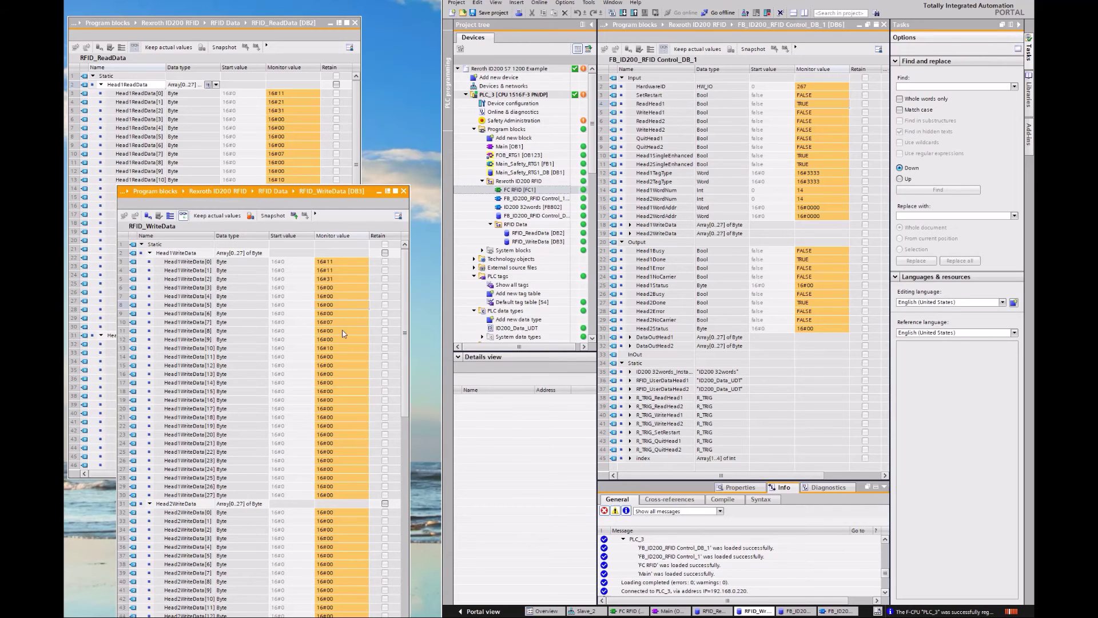
double_click(337, 298)
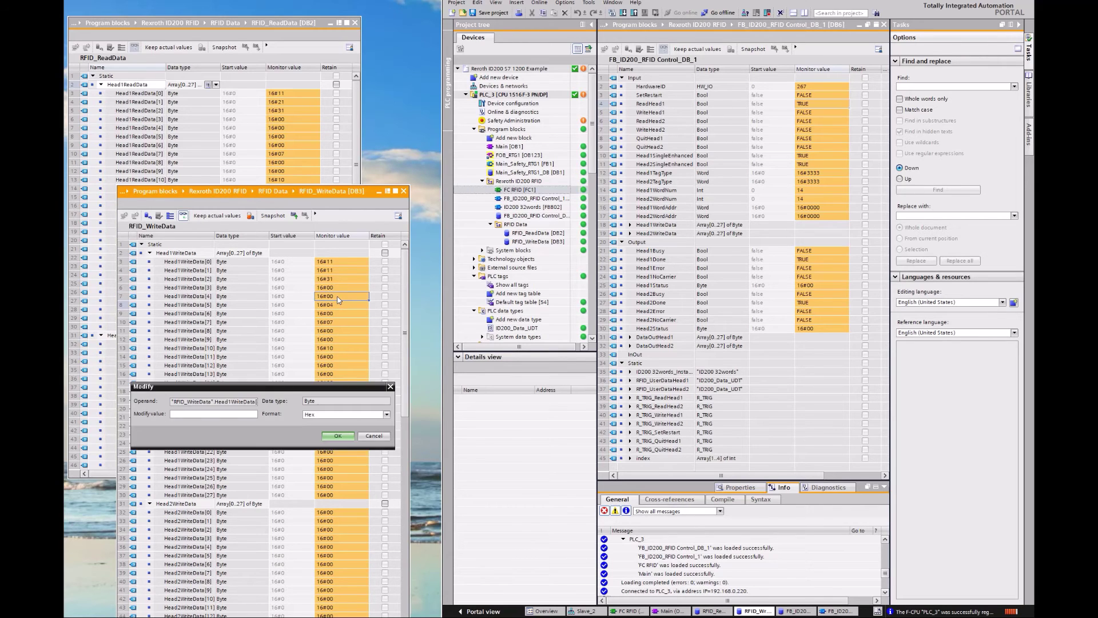
text(33)
click(338, 437)
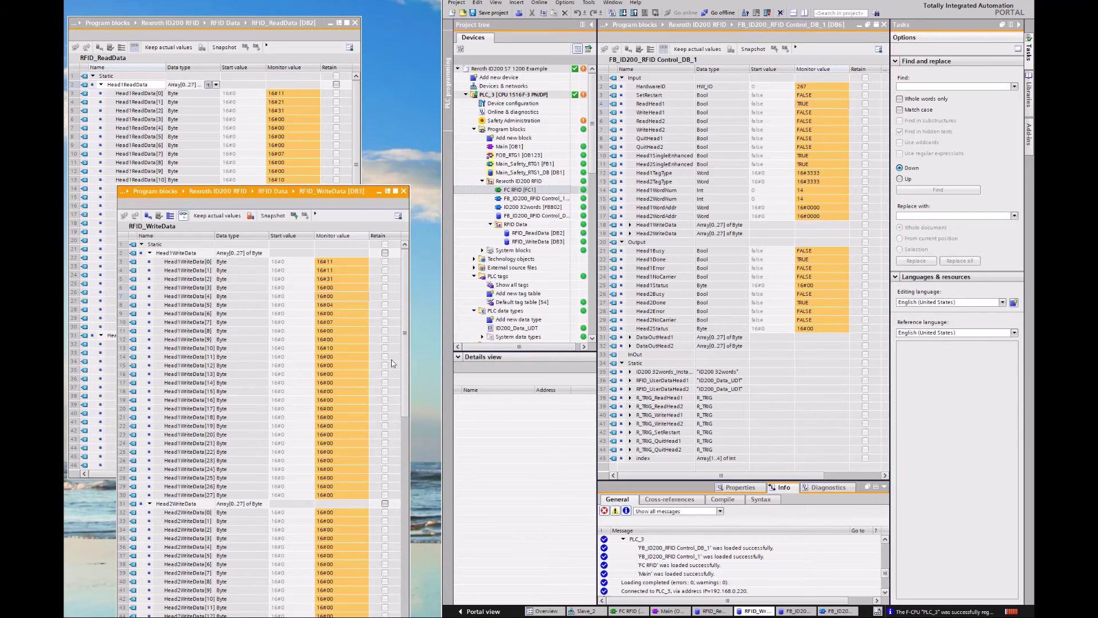
Reset the ReadHead1 input to FALSE in the control data block, leaving WriteHead2 untoggled
double_click(808, 104)
click(758, 335)
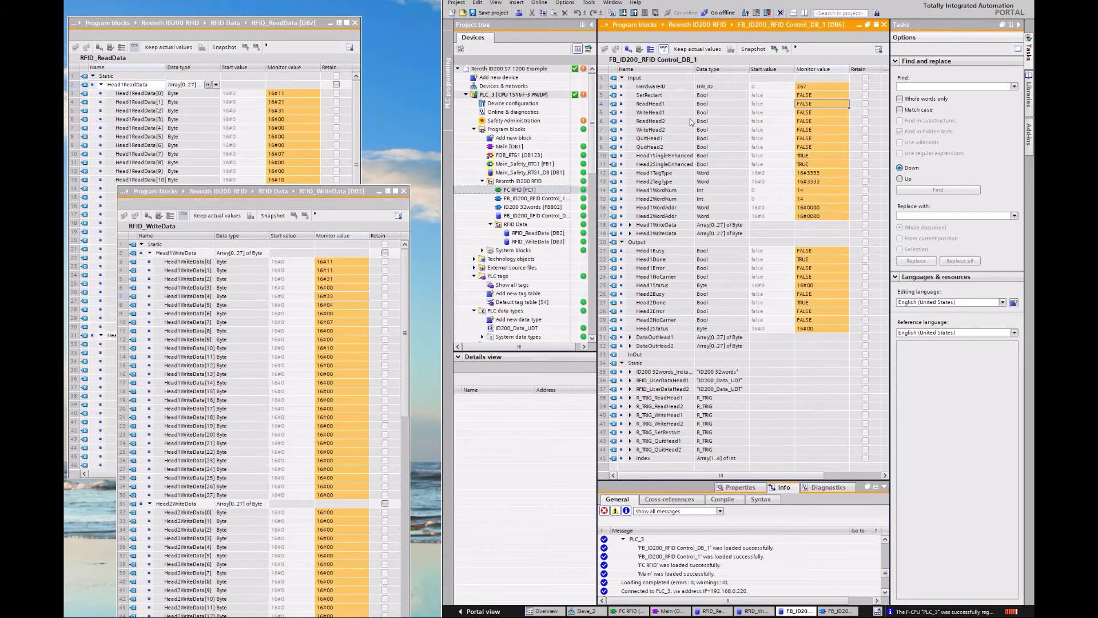
double_click(813, 131)
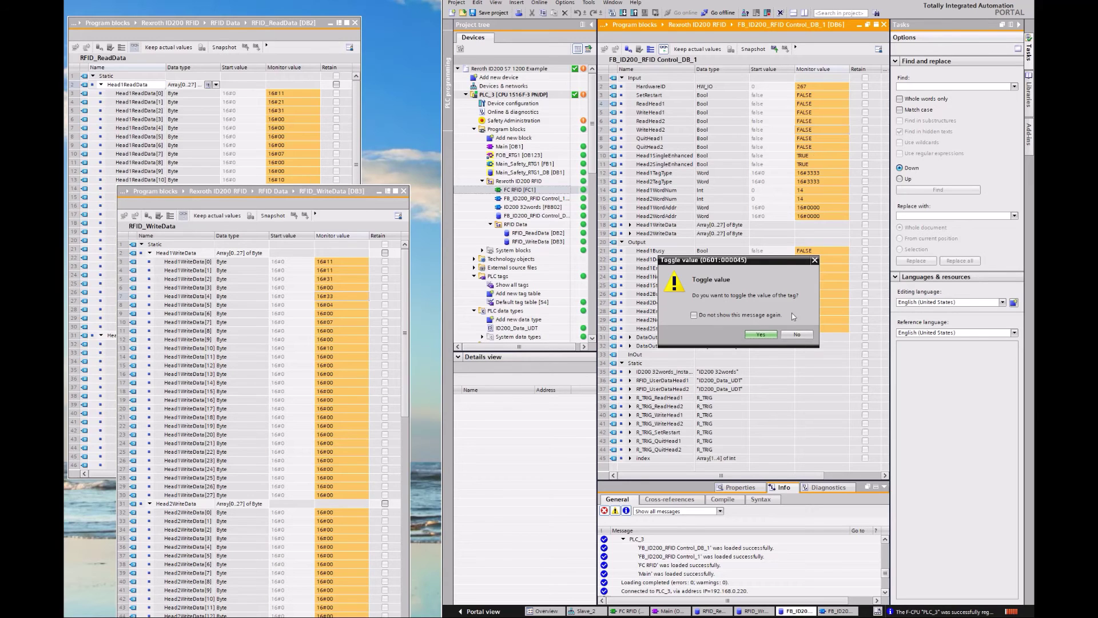
click(800, 335)
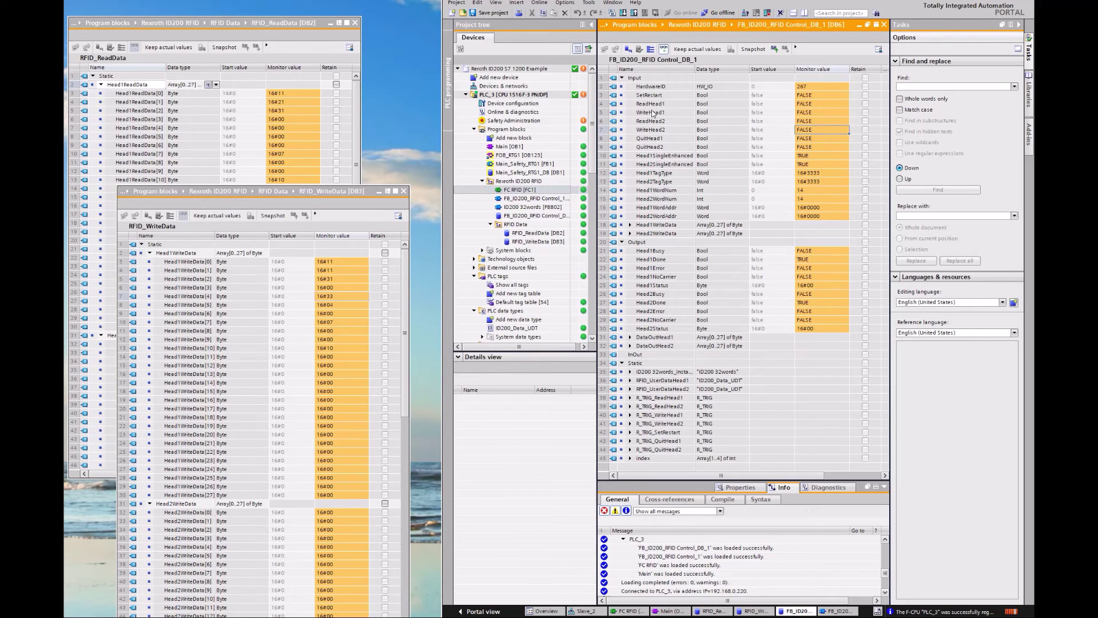
click(657, 106)
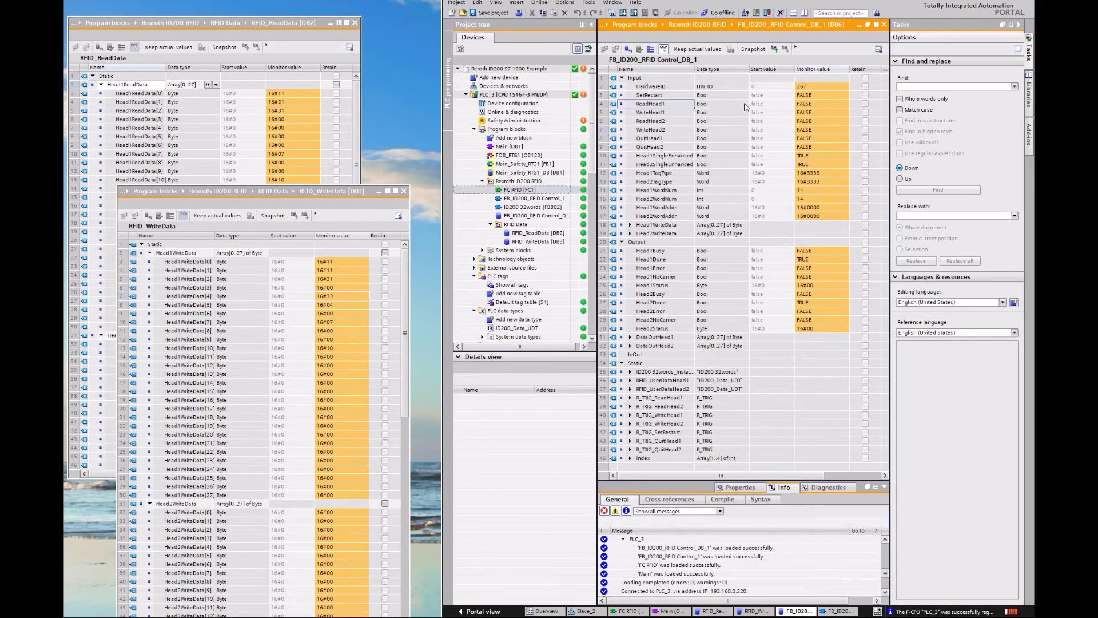
Toggle the WriteHead1 input to TRUE to write the modified data to the tag, and reset it to FALSE
click(810, 113)
double_click(804, 113)
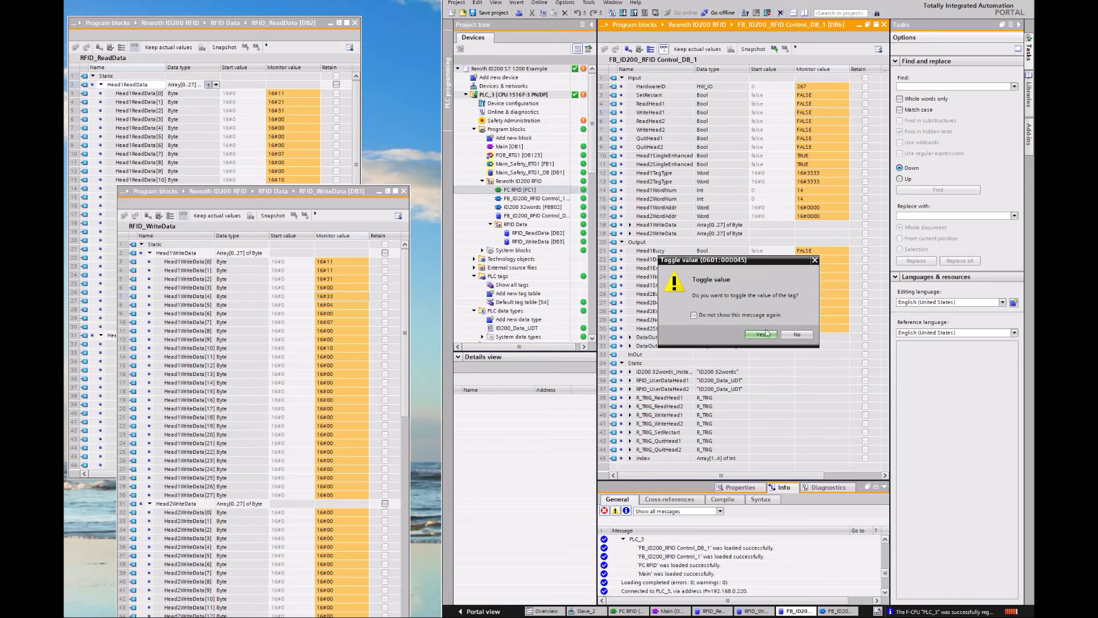
click(762, 334)
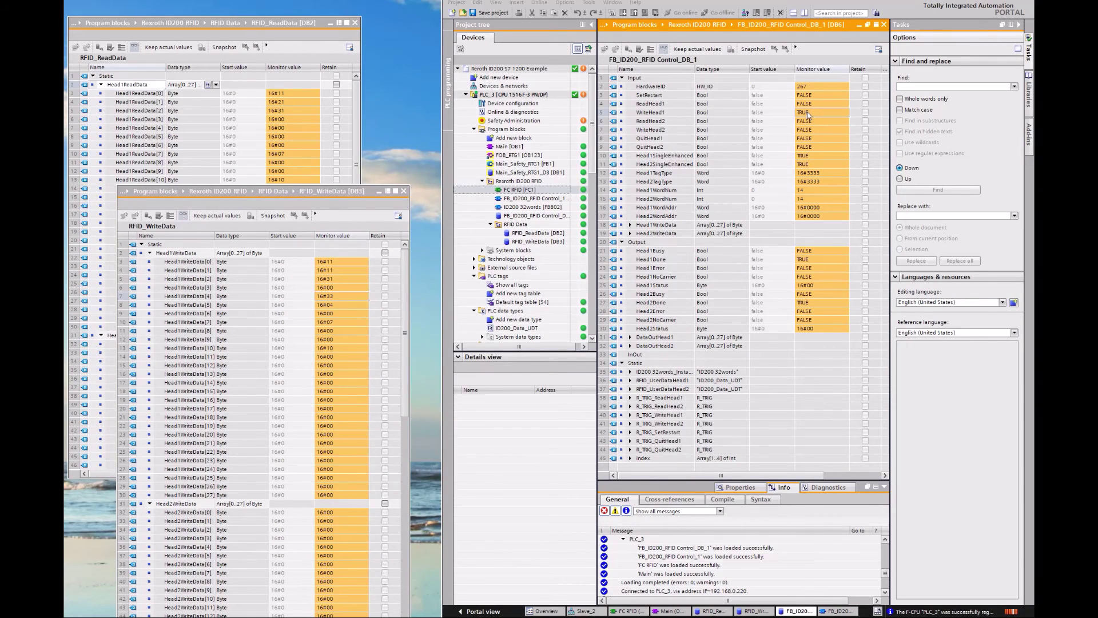
double_click(807, 113)
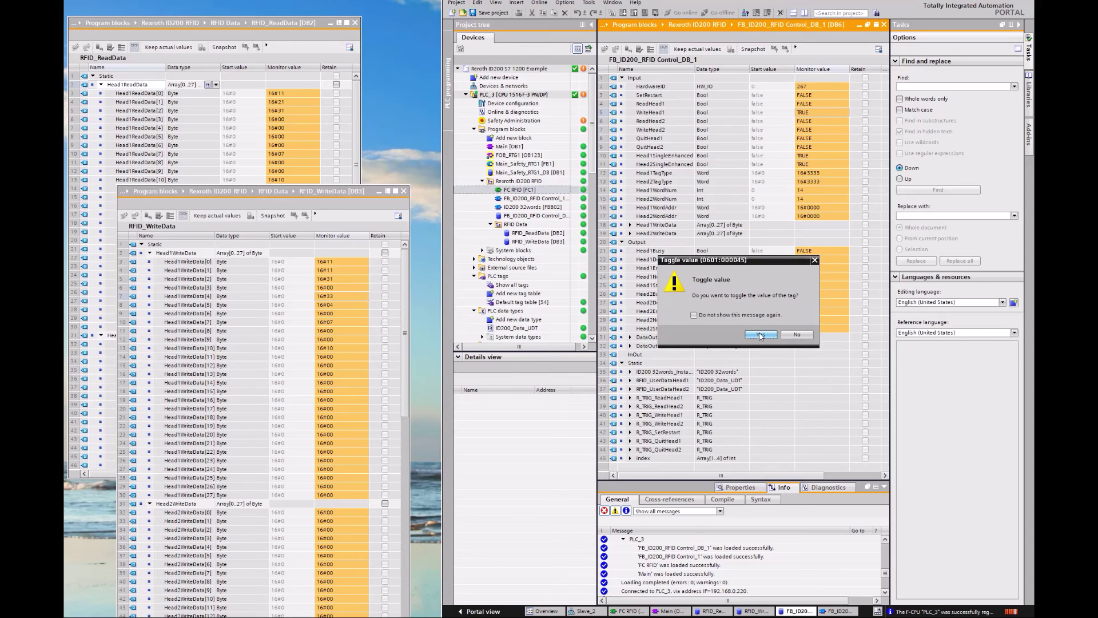
click(763, 334)
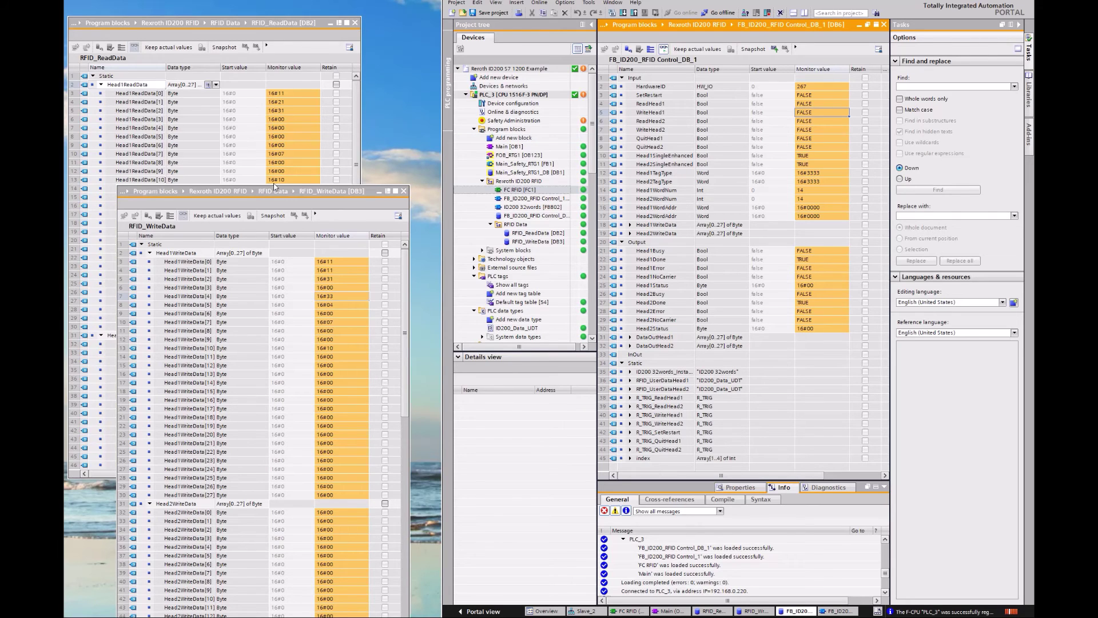
Move the RFID_WriteData window aside and bring the RFID_ReadData block to the front
click(243, 23)
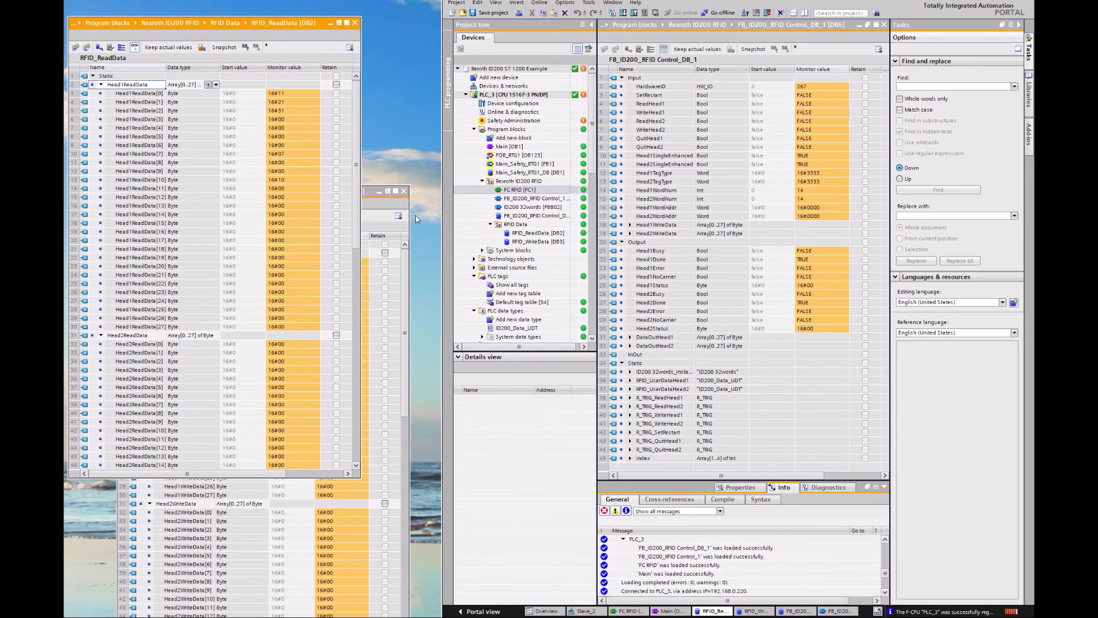
click(377, 202)
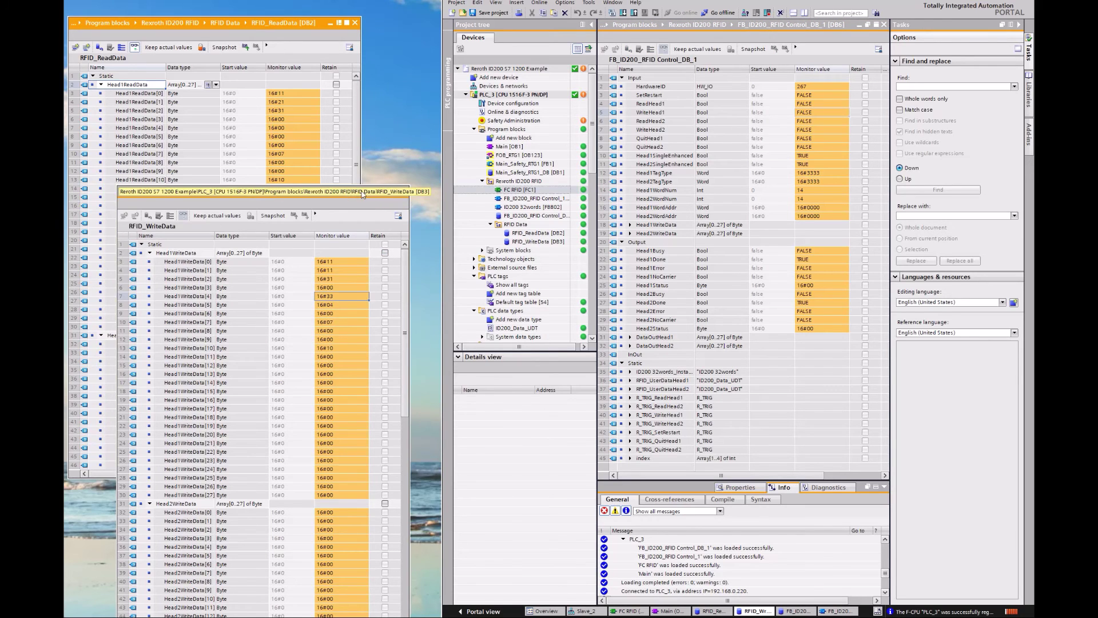
drag(347, 195, 391, 192)
click(359, 125)
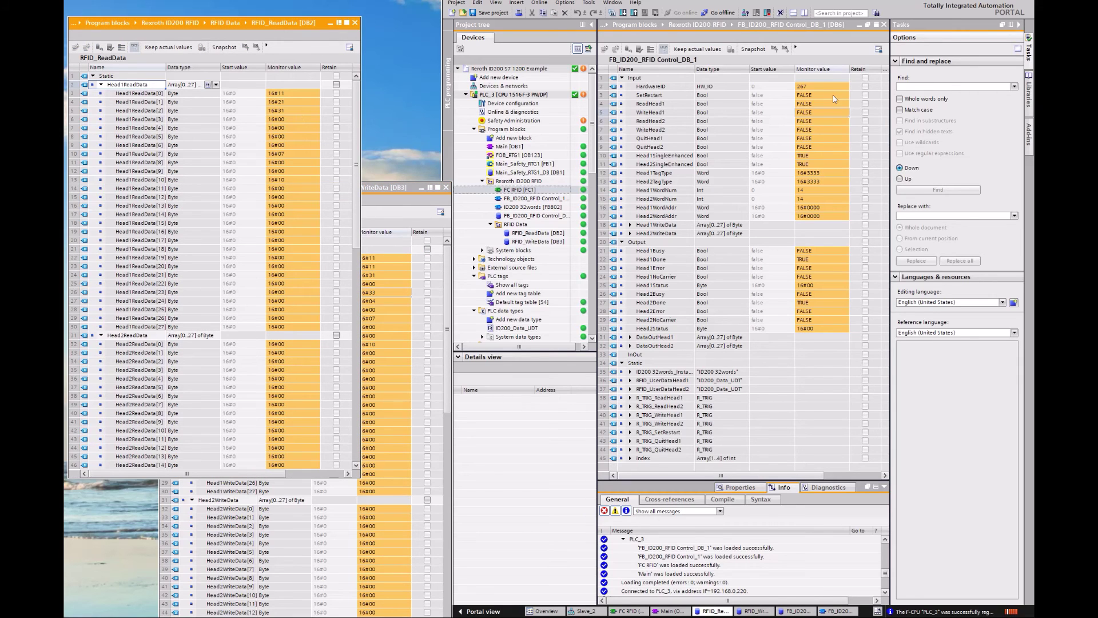
Toggle the ReadHead1 input to TRUE to read the tag back with head 1, and reset it to FALSE
double_click(805, 109)
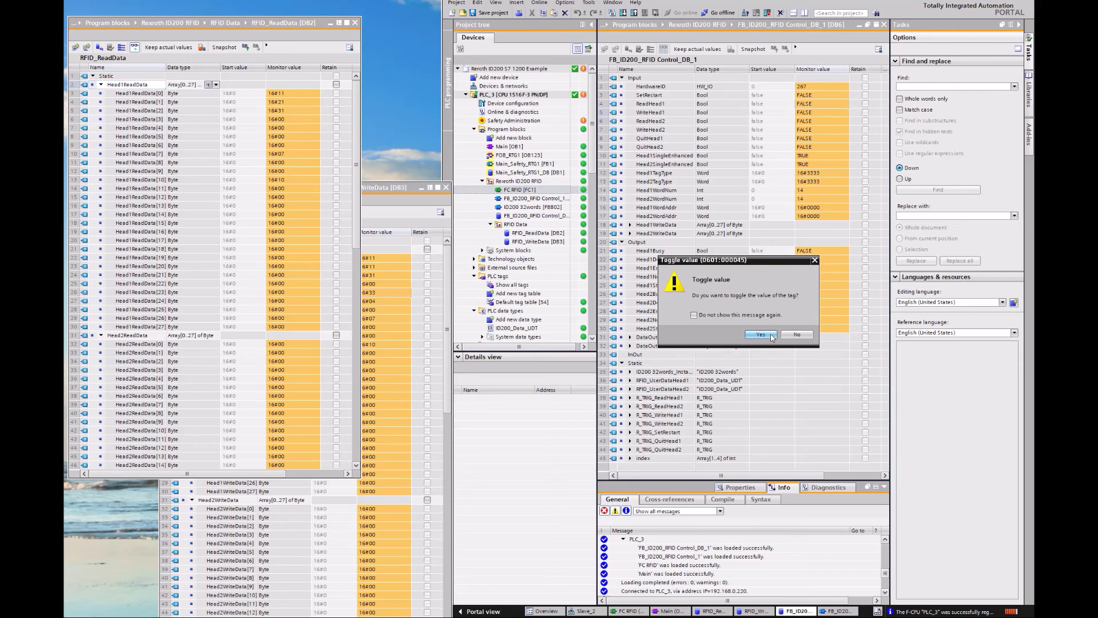
click(766, 338)
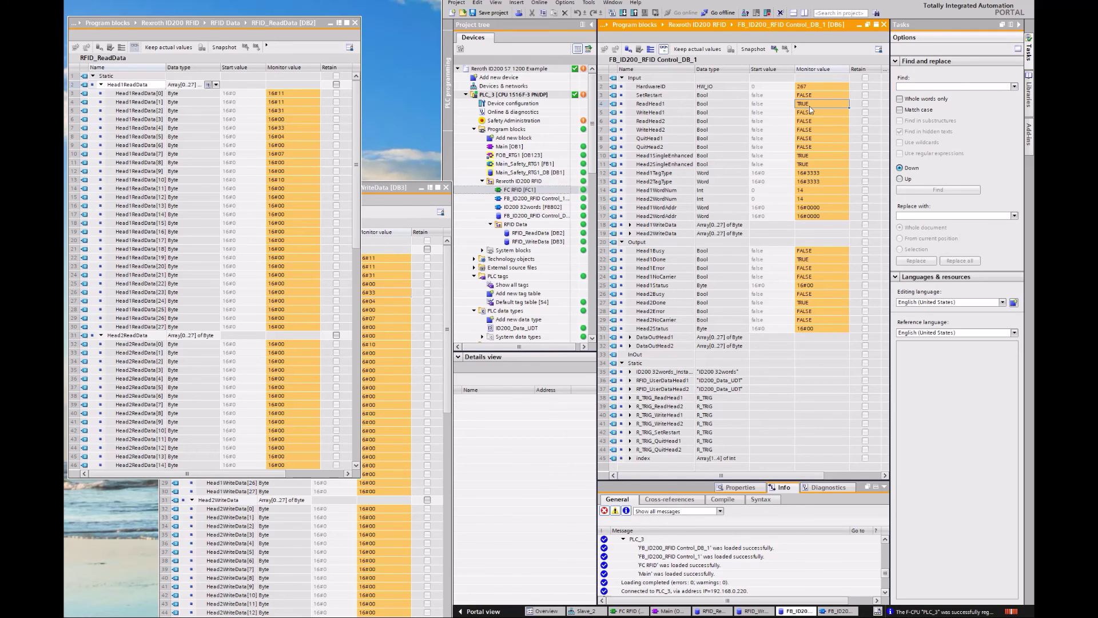
key(ctrl+F2)
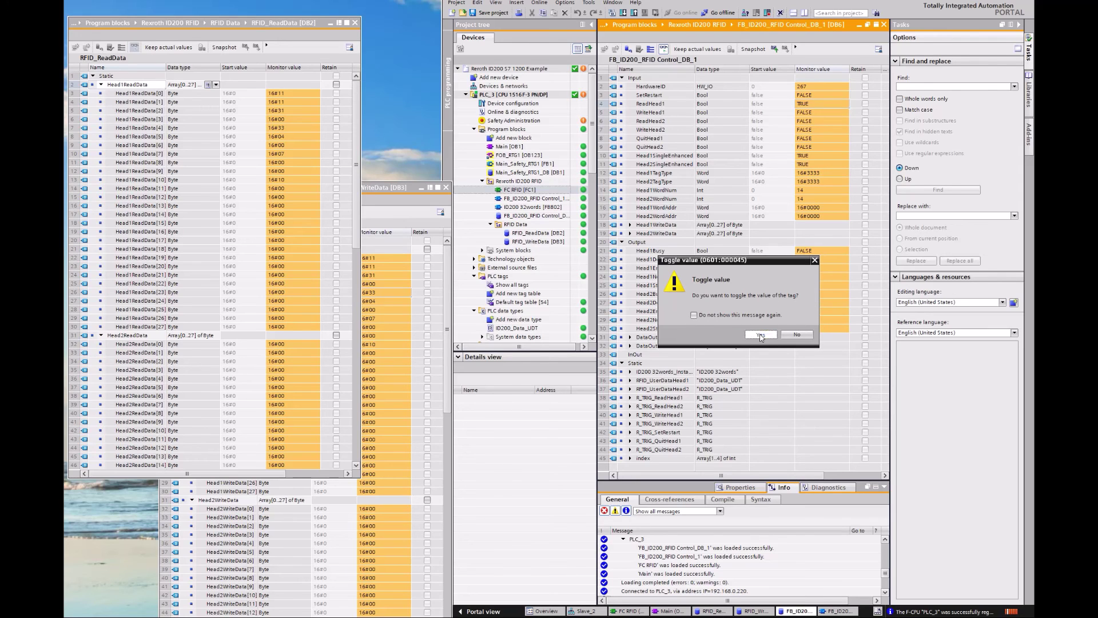
click(760, 335)
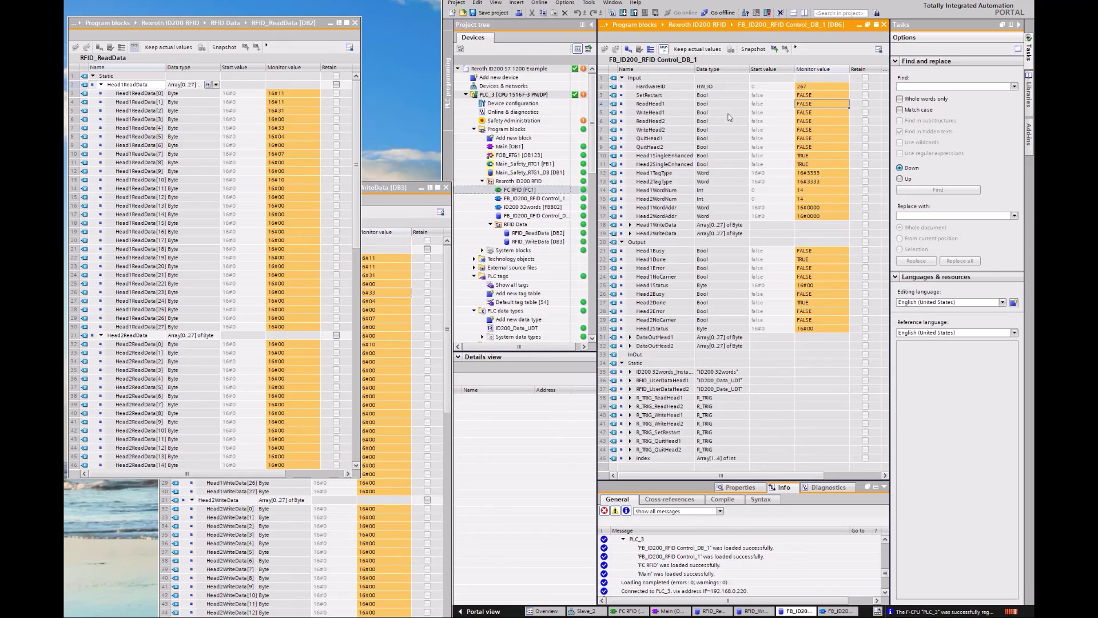
Toggle the ReadHead1 and ReadHead2 inputs to TRUE to read the tag data with both heads
double_click(810, 105)
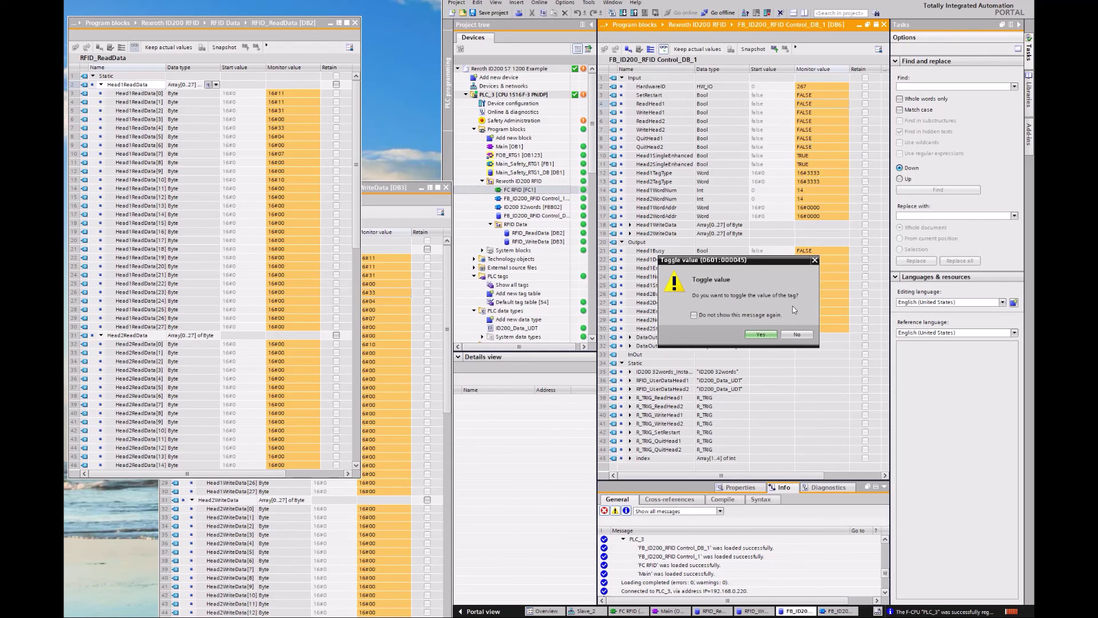
click(760, 335)
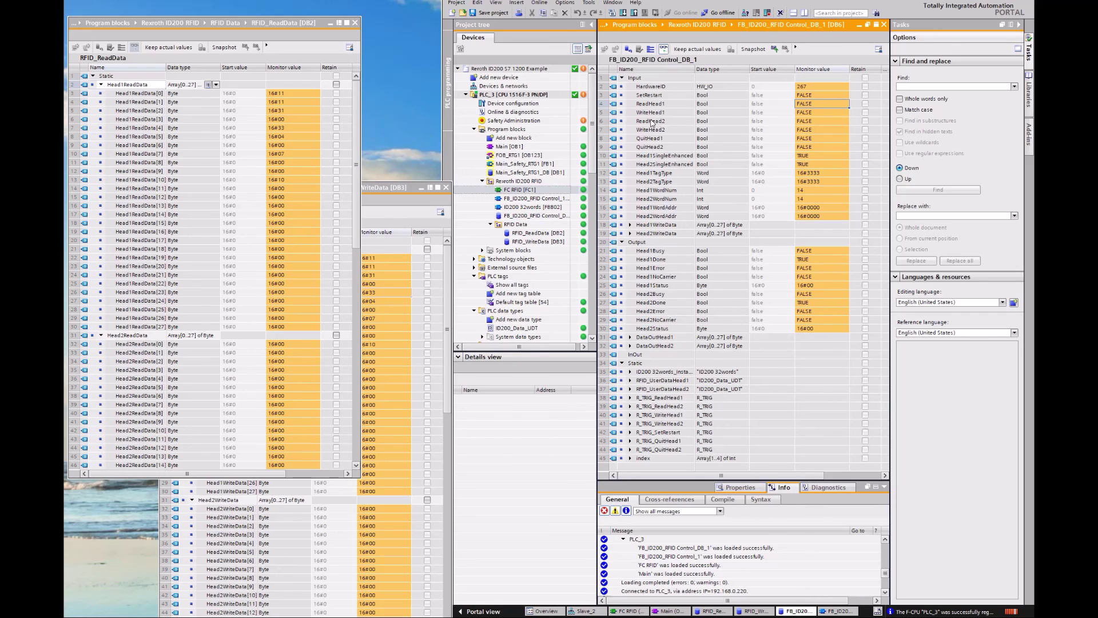
click(813, 121)
key(ctrl+F2)
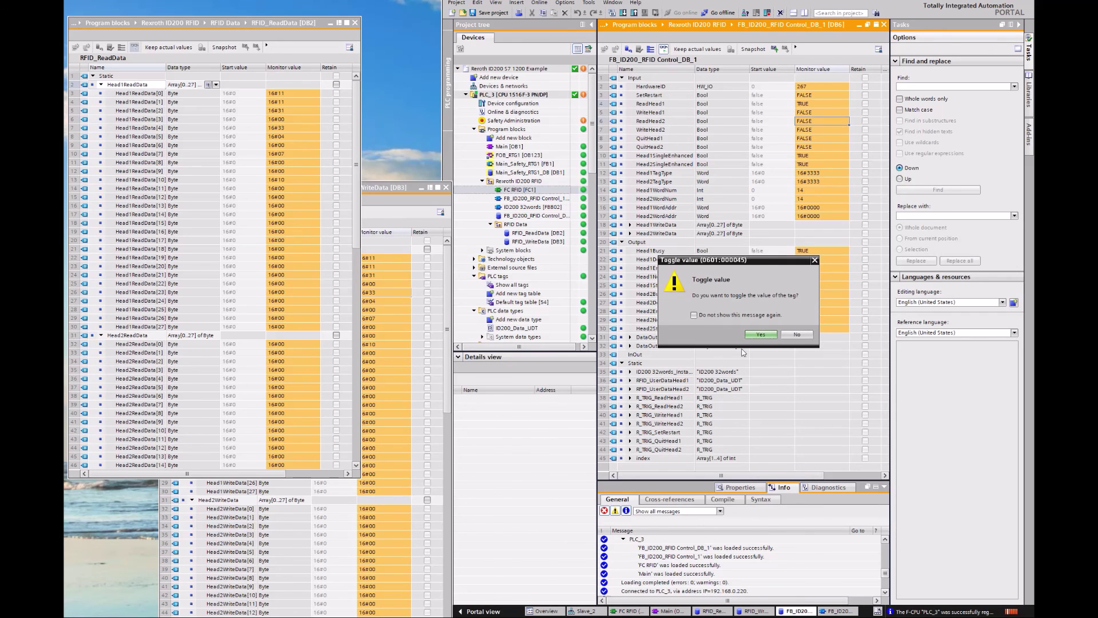
click(761, 334)
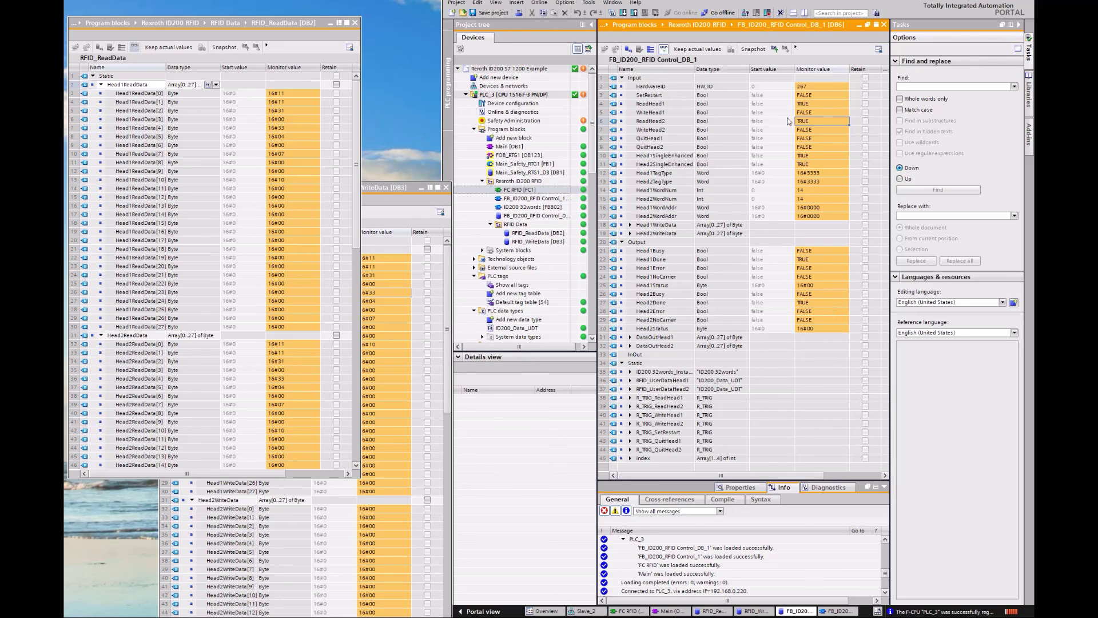
Toggle the monitored values of the ReadHead1 and ReadHead2 inputs again in the control data block
double_click(804, 105)
click(758, 334)
double_click(804, 123)
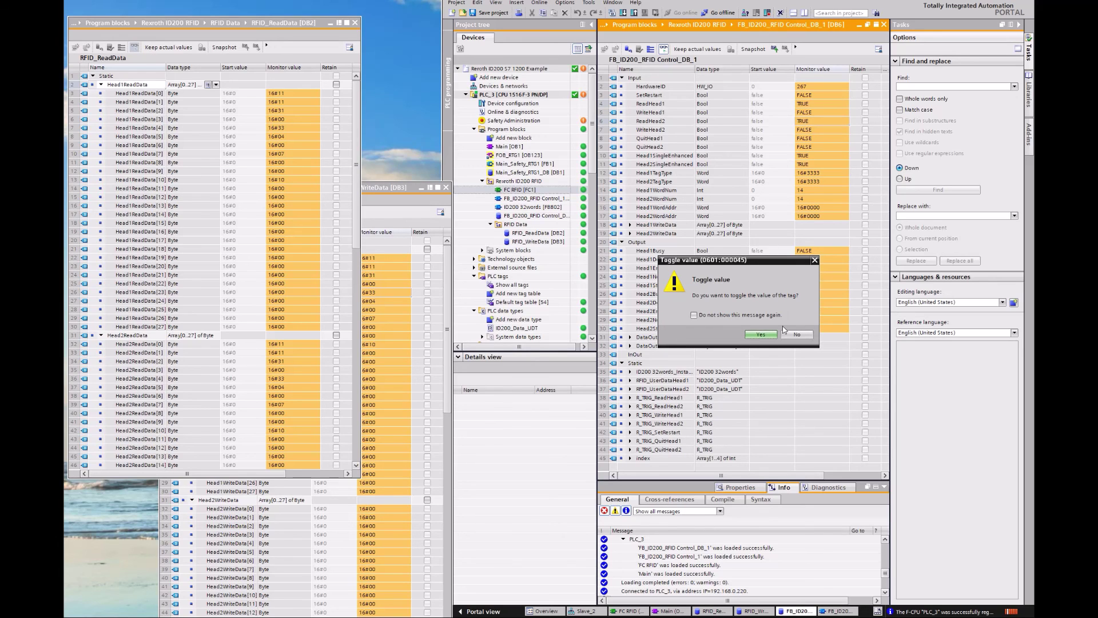
click(763, 334)
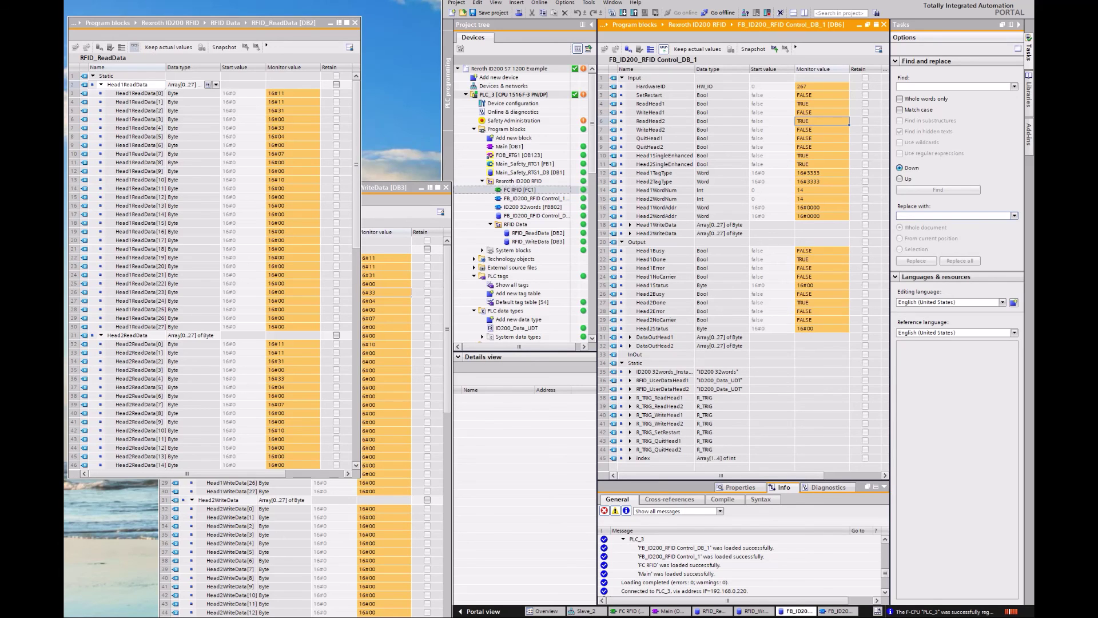